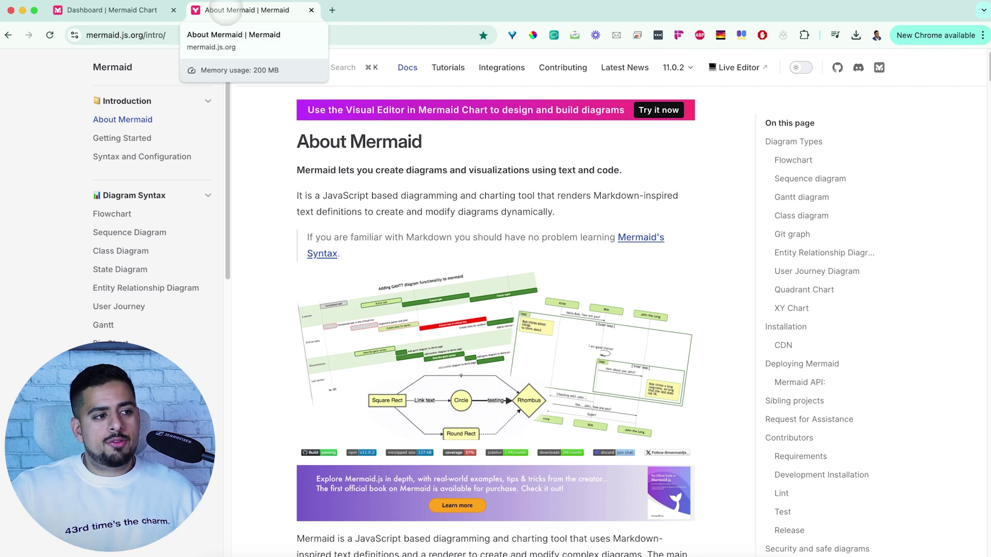
Step: Switch to the Mermaid Chart dashboard and create a new AI diagram from the "Flowchart for making pizza" example prompt
{"action": "left_click", "coordinate": [139, 10]}
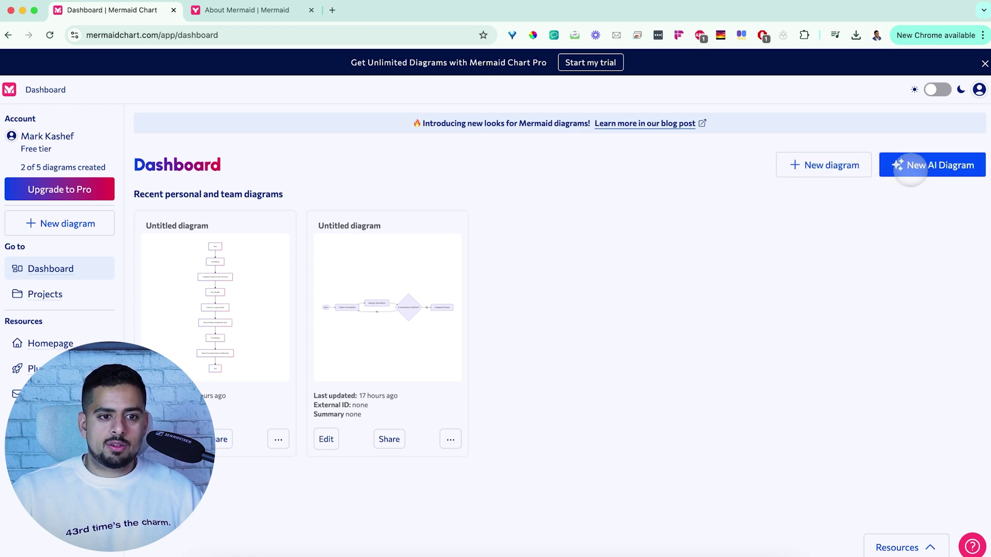
{"action": "left_click", "coordinate": [910, 167]}
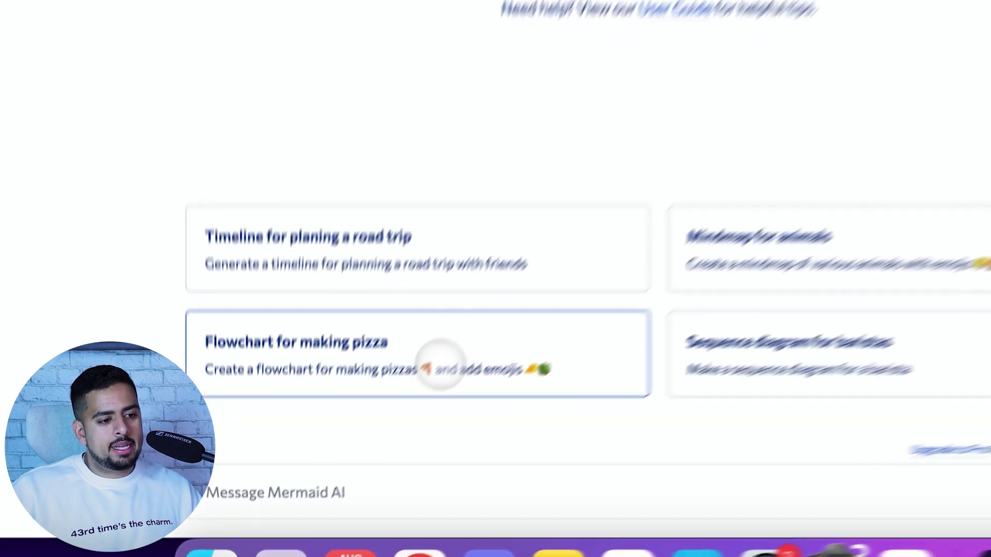
{"action": "left_click", "coordinate": [440, 359]}
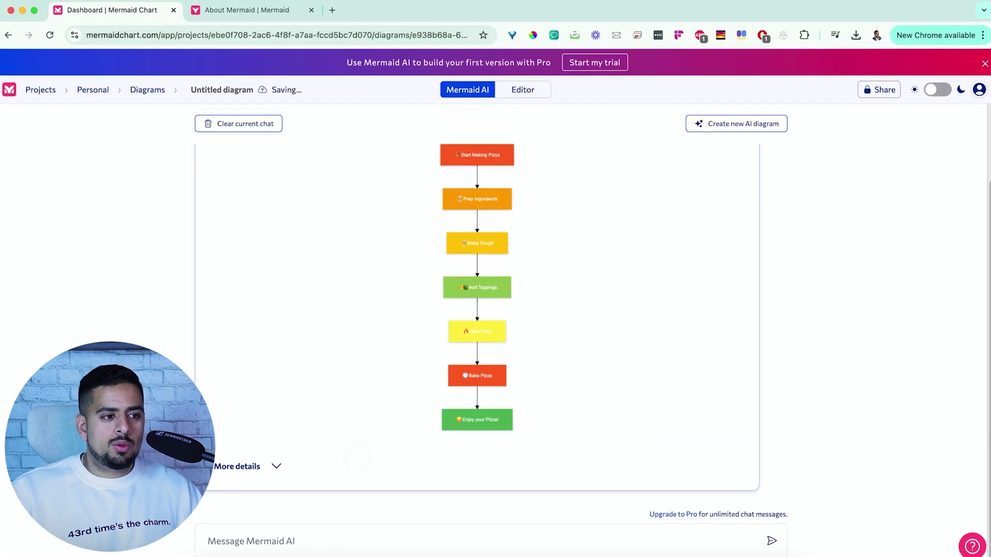
Step: Open the pizza flowchart's code for editing and examine its nodes, edge connections and individual node styling
{"action": "scroll", "coordinate": [362, 421], "scroll_direction": "up", "scroll_amount": 3}
{"action": "scroll", "coordinate": [361, 420], "scroll_direction": "down", "scroll_amount": 1}
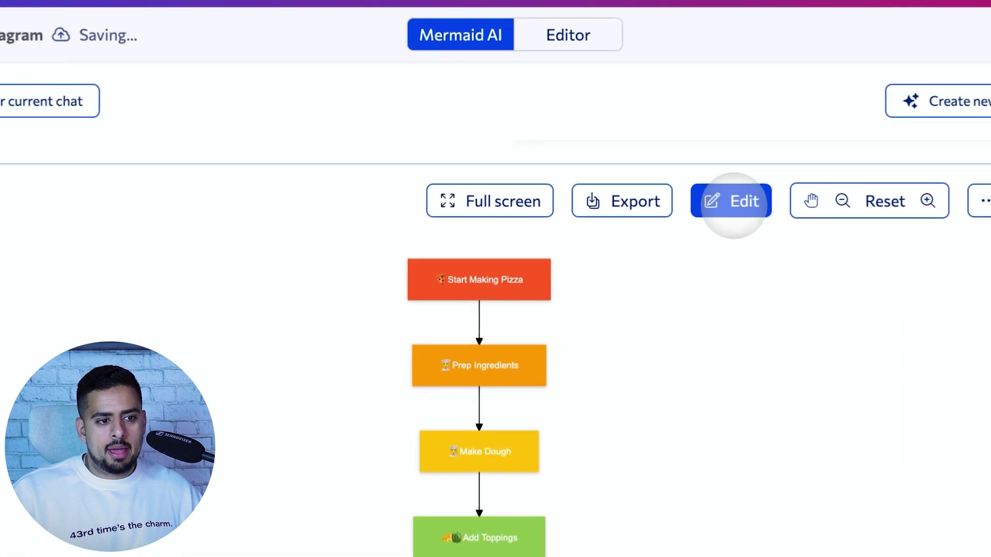
{"action": "left_click", "coordinate": [659, 192]}
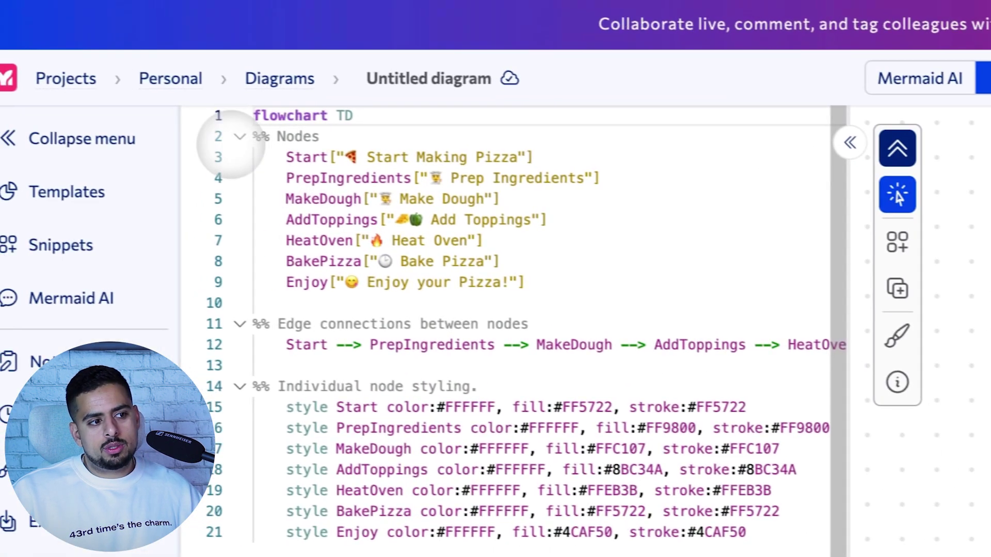
{"action": "left_click", "coordinate": [0, 109]}
{"action": "left_click_drag", "start_coordinate": [307, 159], "coordinate": [571, 284]}
{"action": "left_click", "coordinate": [553, 284]}
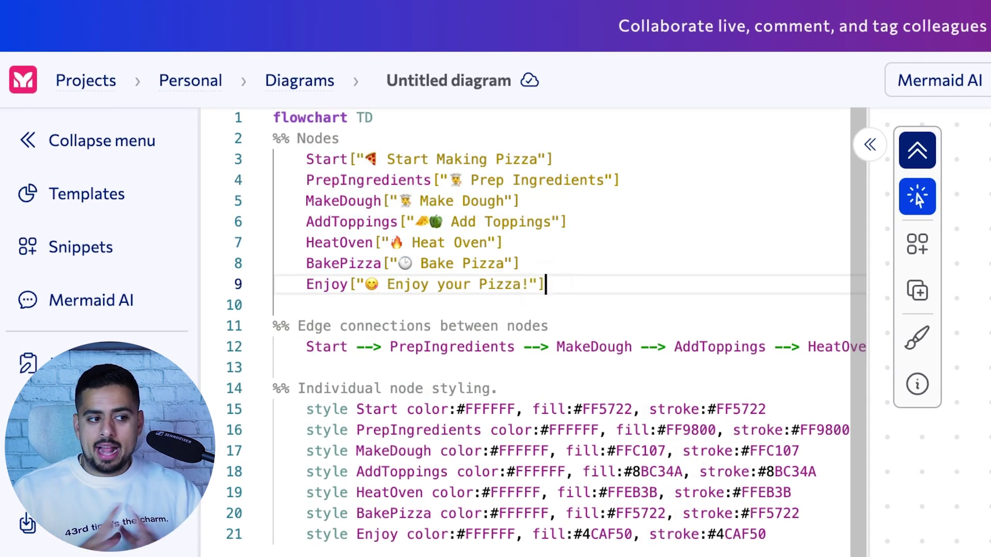
{"action": "left_click", "coordinate": [566, 299]}
{"action": "left_click_drag", "start_coordinate": [769, 537], "coordinate": [289, 161]}
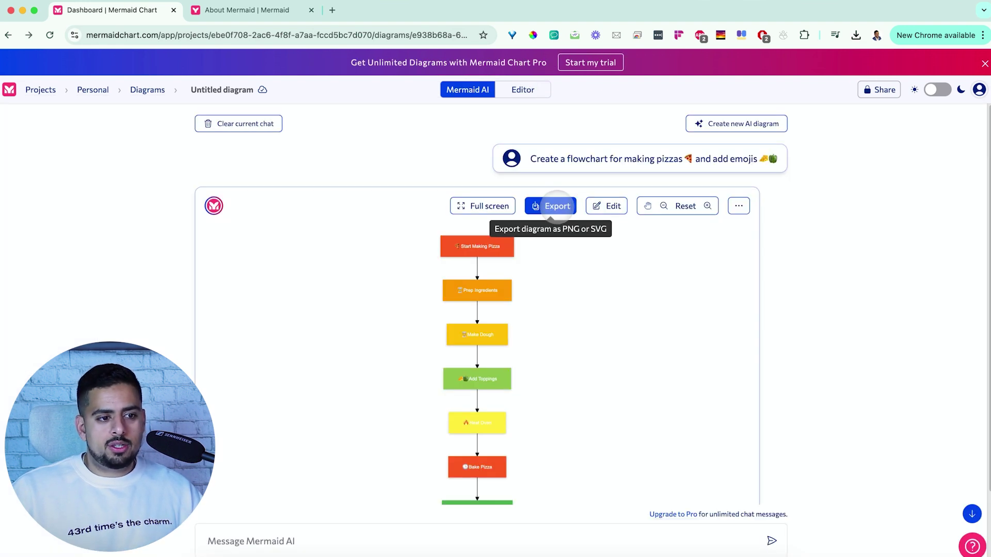
Step: Export the pizza flowchart as a PNG image, view the downloaded file and close it
{"action": "left_click", "coordinate": [557, 206]}
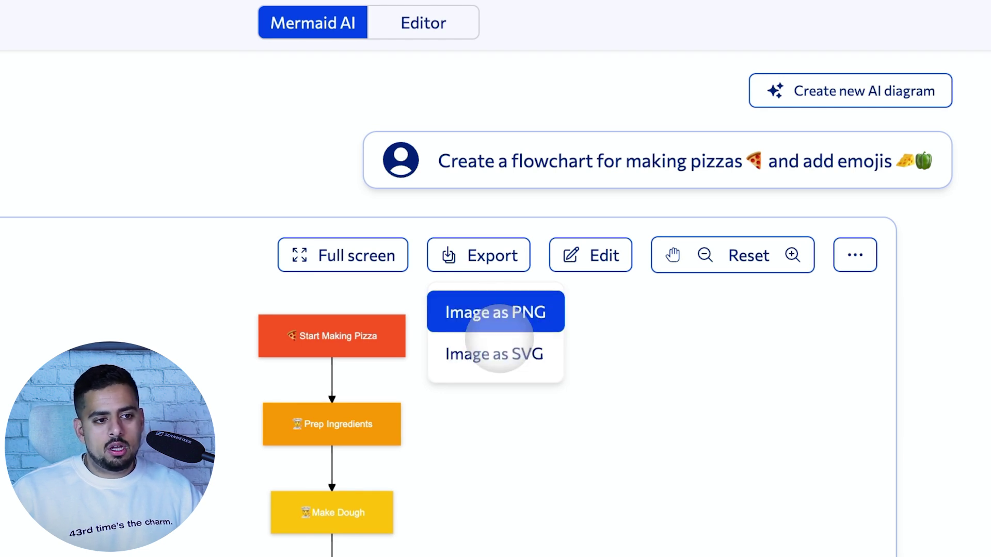
{"action": "left_click", "coordinate": [495, 312]}
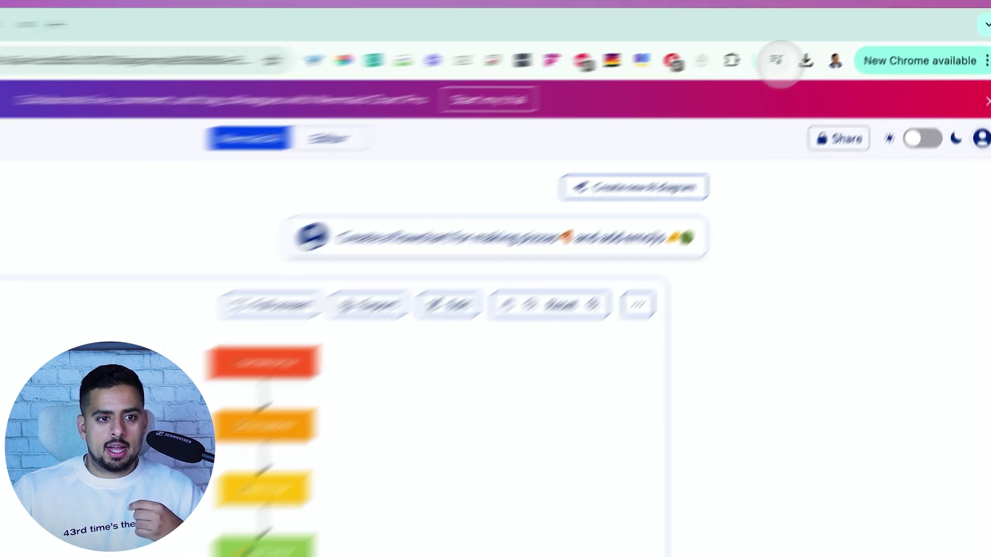
{"action": "left_click", "coordinate": [856, 35]}
{"action": "left_click", "coordinate": [795, 88]}
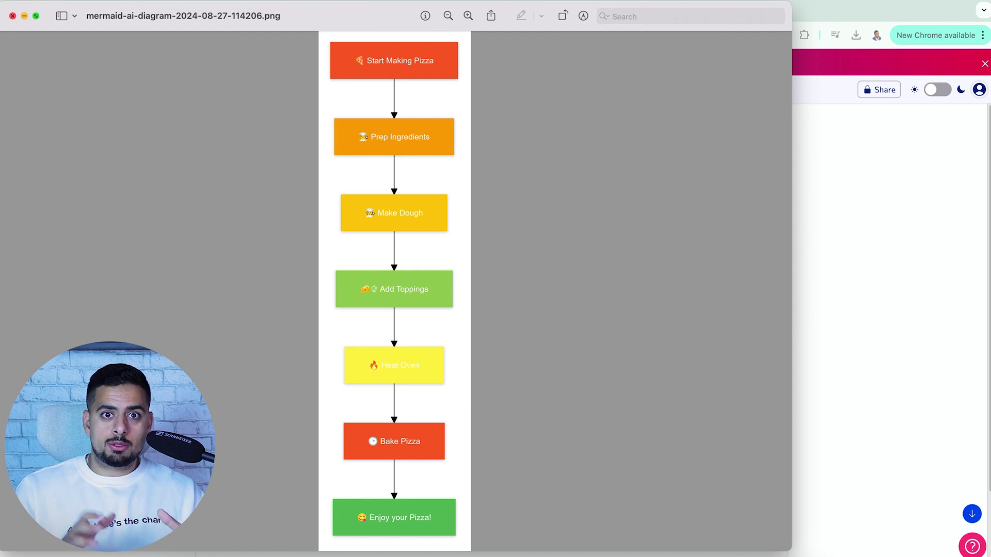
{"action": "key", "text": "super+w"}
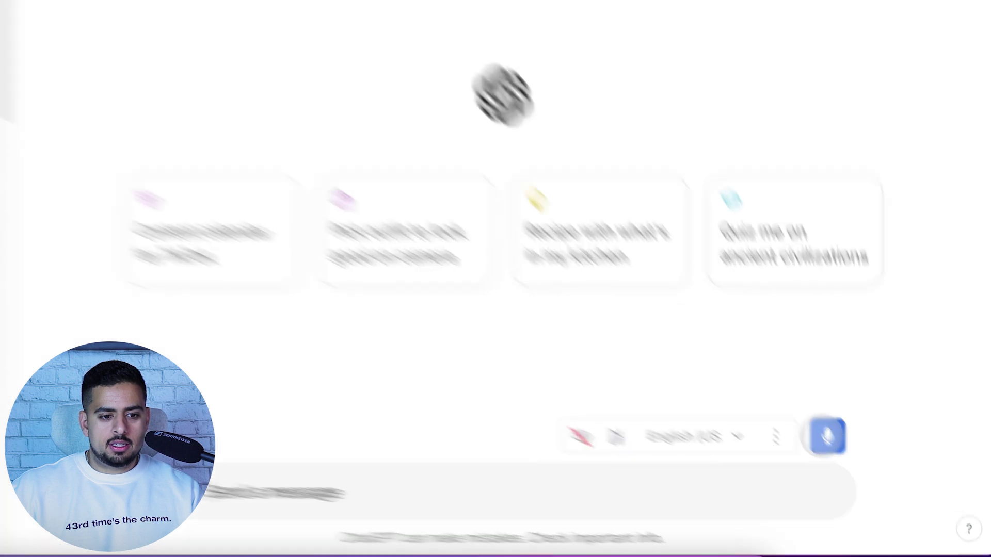
Step: Dictate and send a ChatGPT prompt for a mermaid diagram in a code block on all the processes of taking care of a dog
{"action": "left_click", "coordinate": [839, 449]}
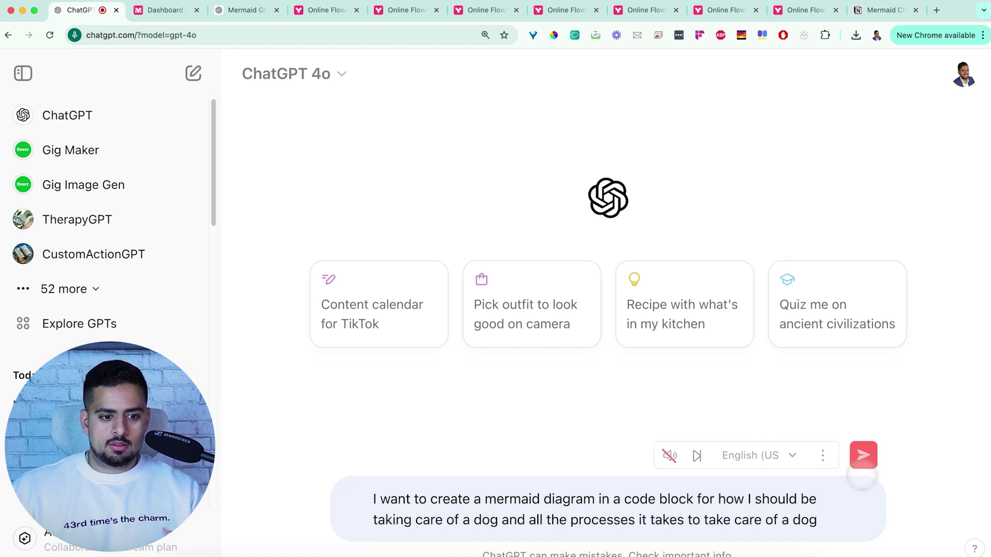
{"action": "left_click", "coordinate": [863, 455]}
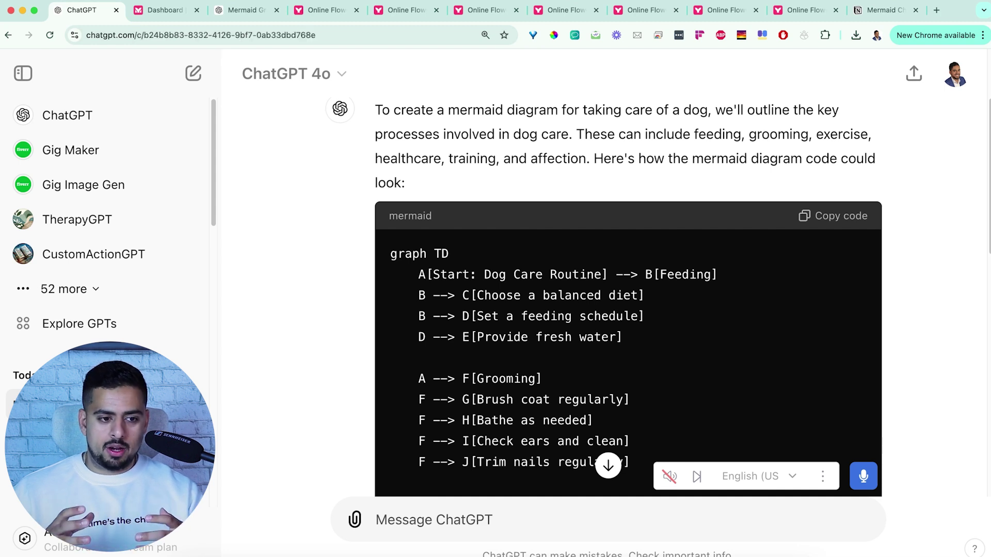
Step: Review the generated dog care Mermaid code block and copy its entire code
{"action": "scroll", "coordinate": [449, 215], "scroll_direction": "down", "scroll_amount": 2}
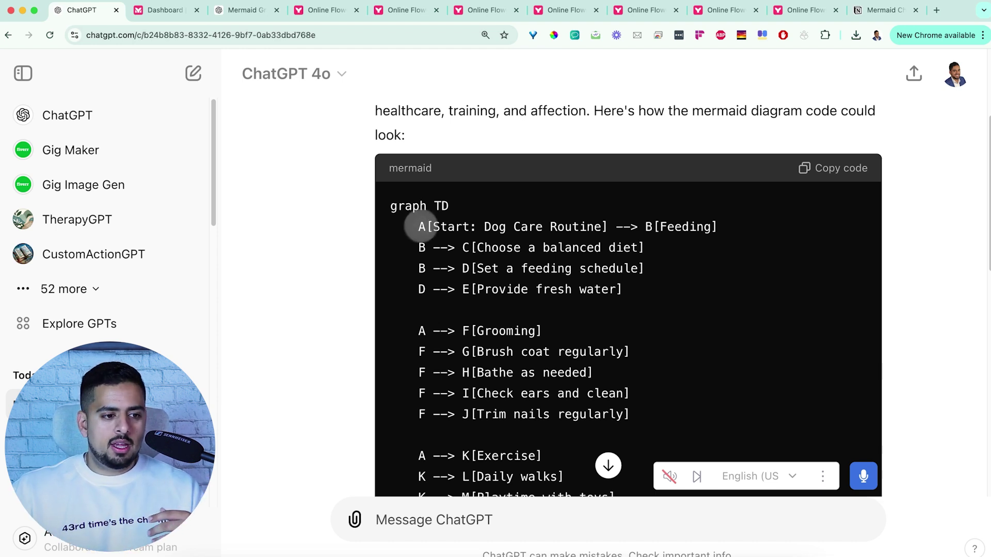
{"action": "scroll", "coordinate": [416, 227], "scroll_direction": "down", "scroll_amount": 5}
{"action": "scroll", "coordinate": [443, 239], "scroll_direction": "down", "scroll_amount": 5}
{"action": "scroll", "coordinate": [650, 240], "scroll_direction": "up", "scroll_amount": 8}
{"action": "scroll", "coordinate": [650, 240], "scroll_direction": "up", "scroll_amount": 5}
{"action": "left_click", "coordinate": [836, 316]}
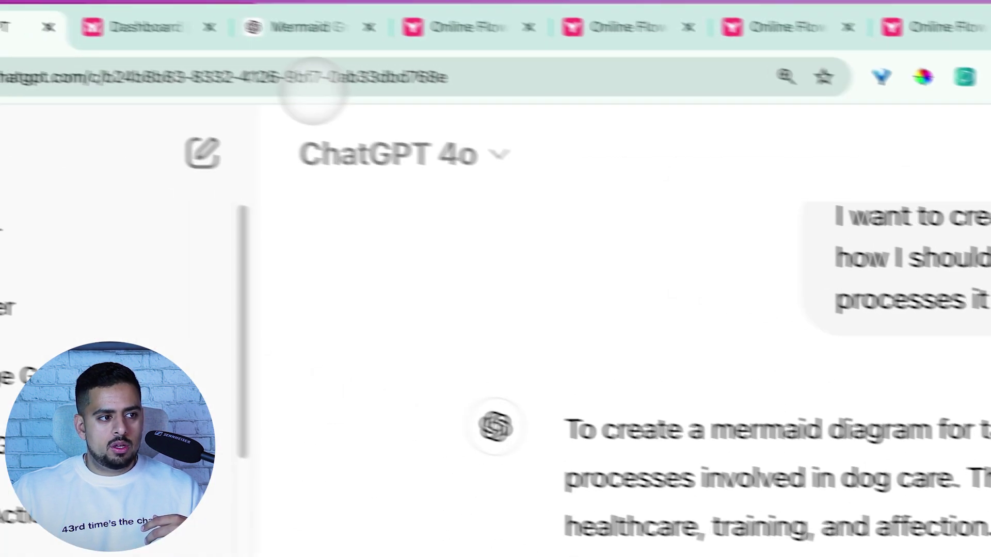
Step: Create a new blank diagram in Mermaid Chart and replace its sample code with the copied dog care code
{"action": "left_click", "coordinate": [132, 24]}
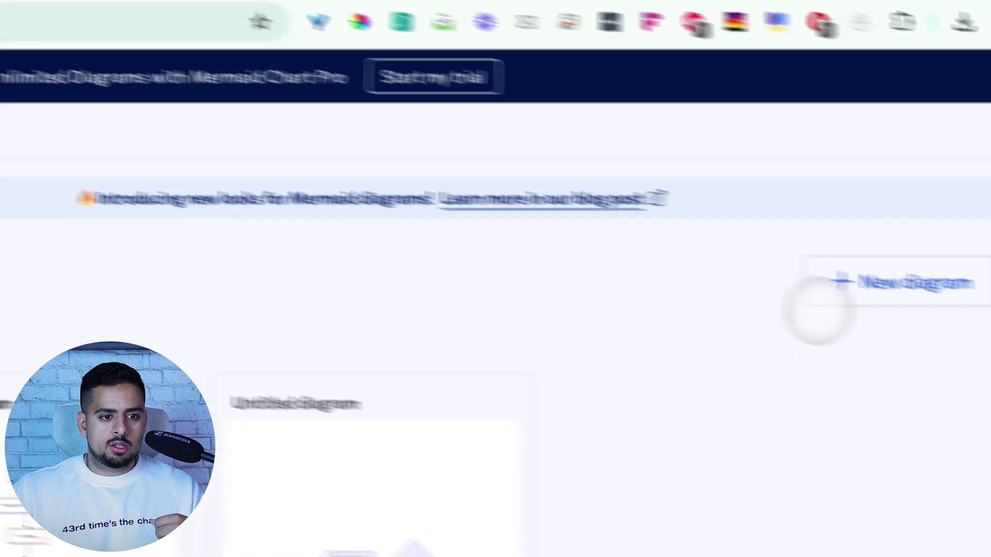
{"action": "left_click", "coordinate": [924, 297]}
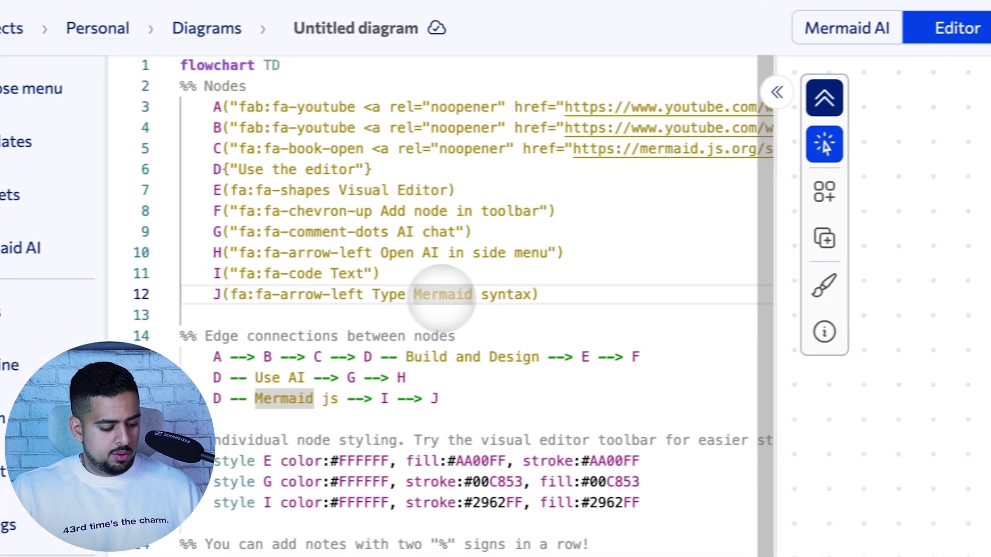
{"action": "key", "text": "ctrl+a"}
{"action": "key", "text": "BackSpace"}
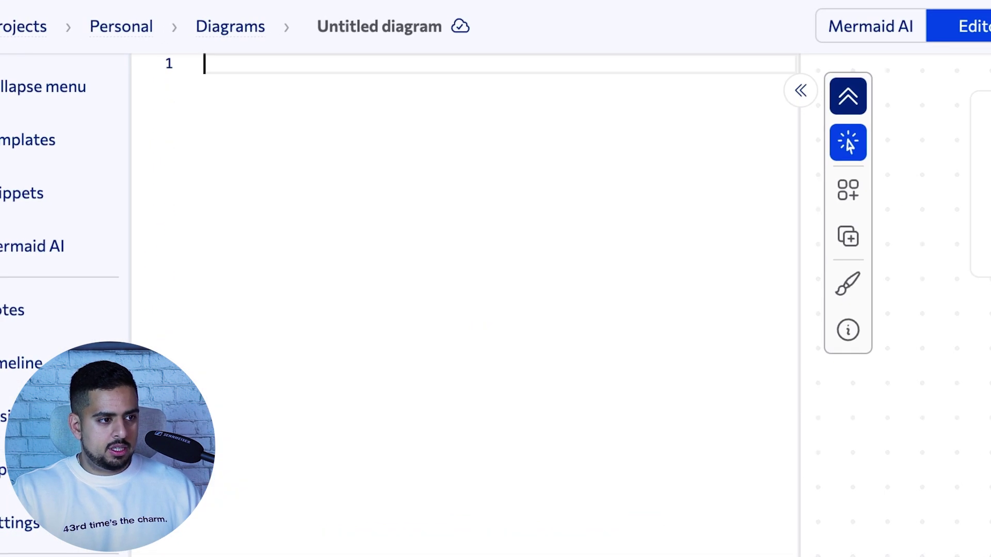
{"action": "key", "text": "super+v"}
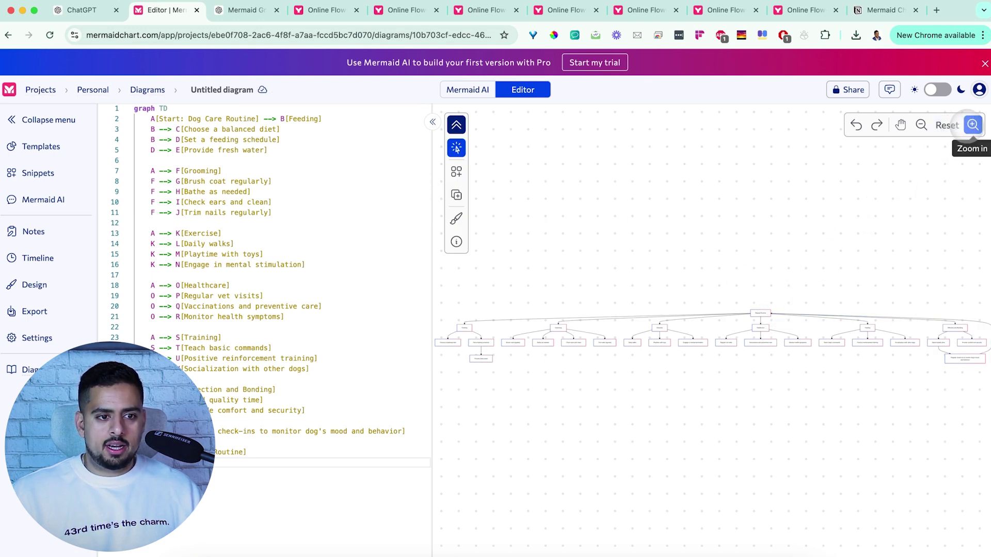
Step: Examine the rendered dog care diagram closely, from the Healthcare branch through Training to Affection and Bonding
{"action": "left_click", "coordinate": [973, 125]}
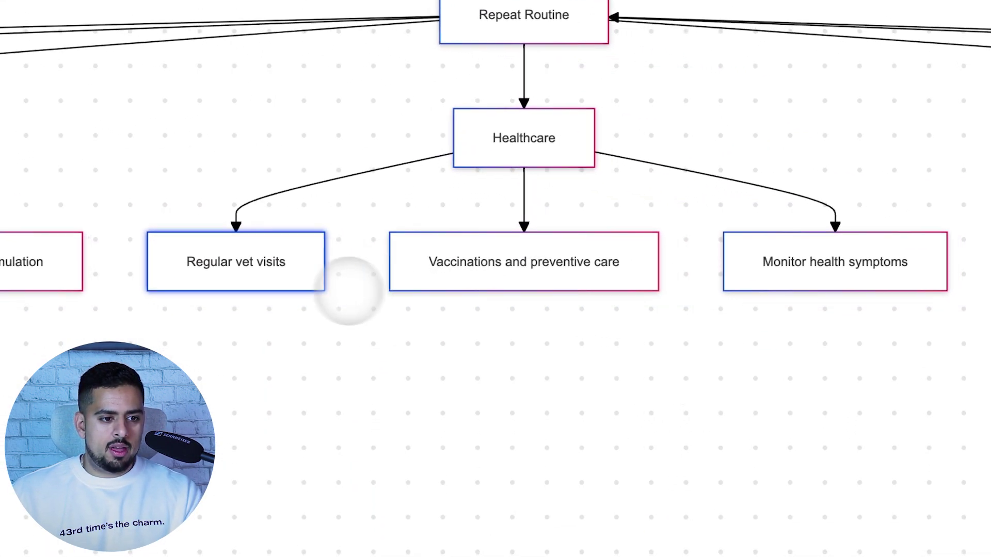
{"action": "scroll", "coordinate": [780, 361], "scroll_direction": "right", "scroll_amount": 3}
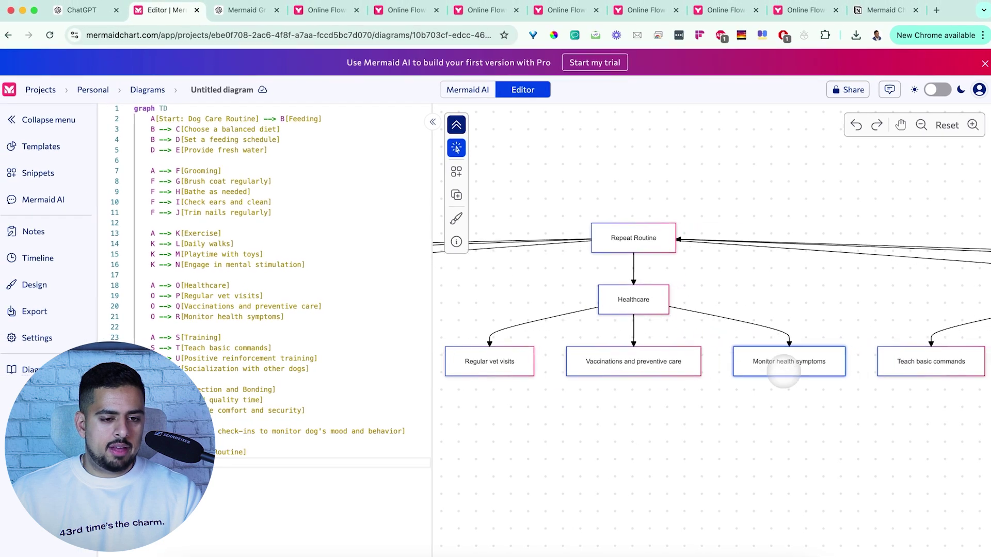
{"action": "scroll", "coordinate": [783, 373], "scroll_direction": "right", "scroll_amount": 5}
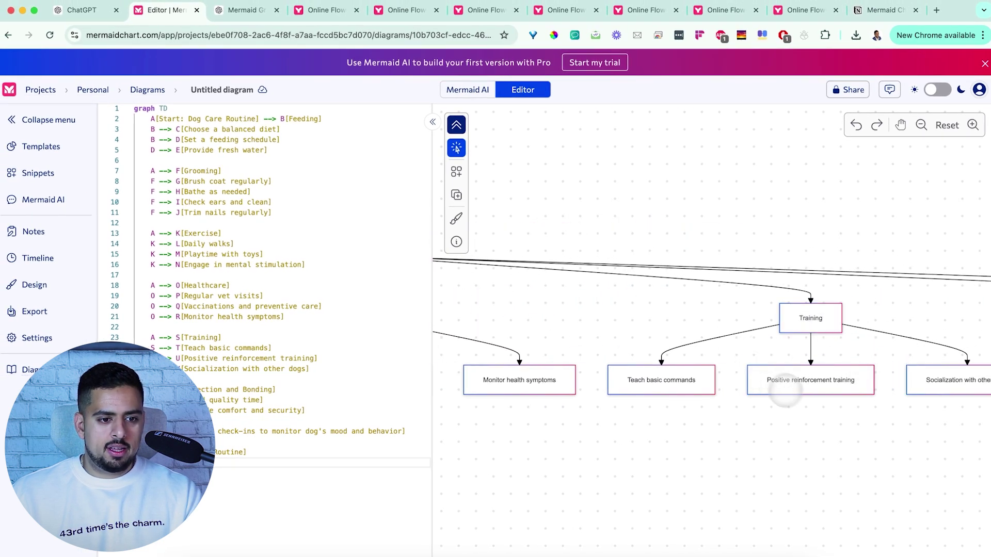
{"action": "scroll", "coordinate": [774, 385], "scroll_direction": "up", "scroll_amount": 5}
{"action": "scroll", "coordinate": [803, 398], "scroll_direction": "down", "scroll_amount": 2}
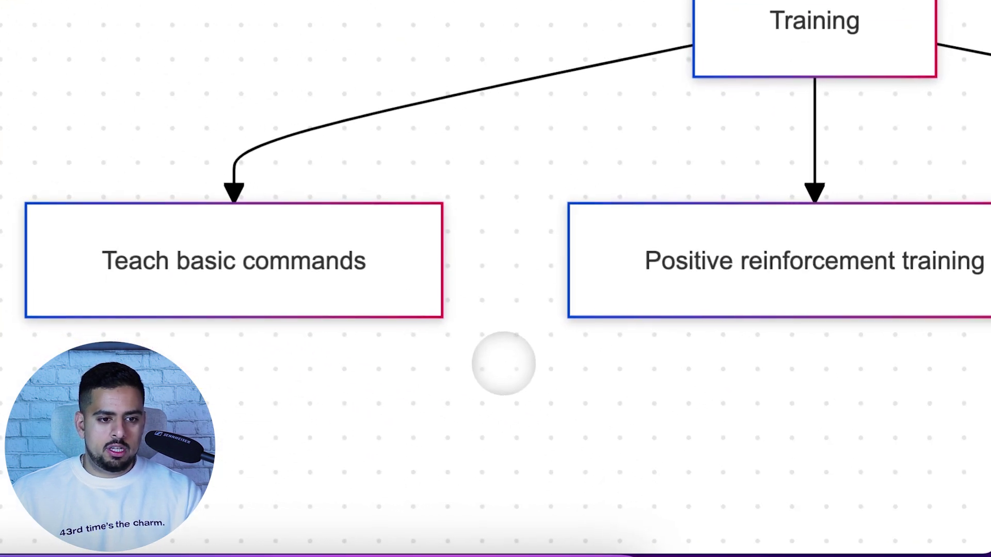
{"action": "scroll", "coordinate": [504, 364], "scroll_direction": "right", "scroll_amount": 6}
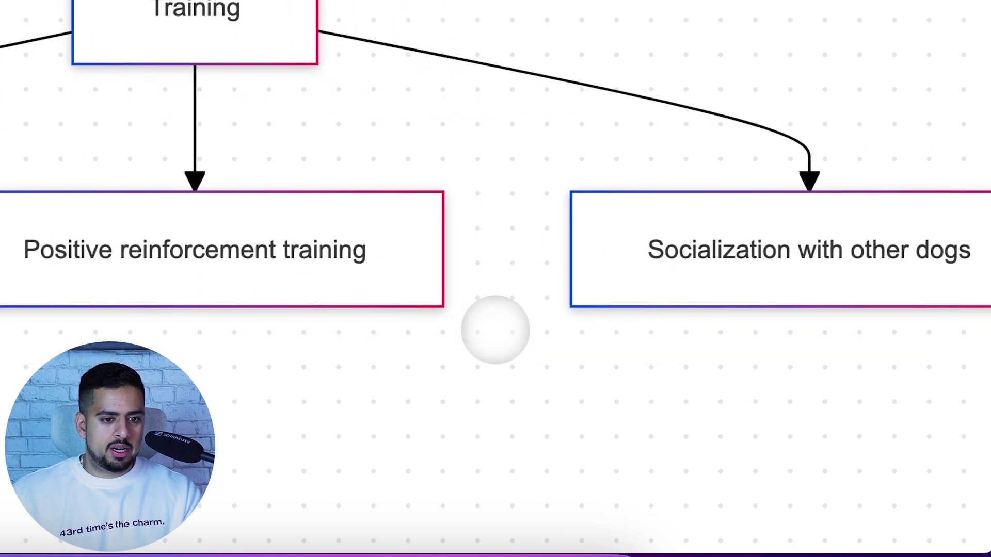
{"action": "scroll", "coordinate": [734, 464], "scroll_direction": "right", "scroll_amount": 5}
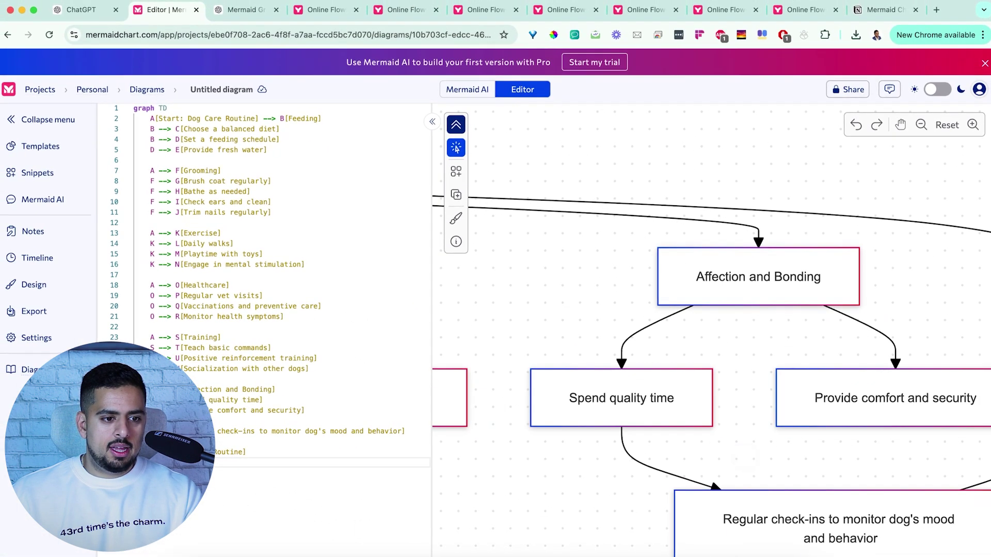
{"action": "scroll", "coordinate": [745, 457], "scroll_direction": "right", "scroll_amount": 3}
{"action": "scroll", "coordinate": [746, 457], "scroll_direction": "down", "scroll_amount": 2}
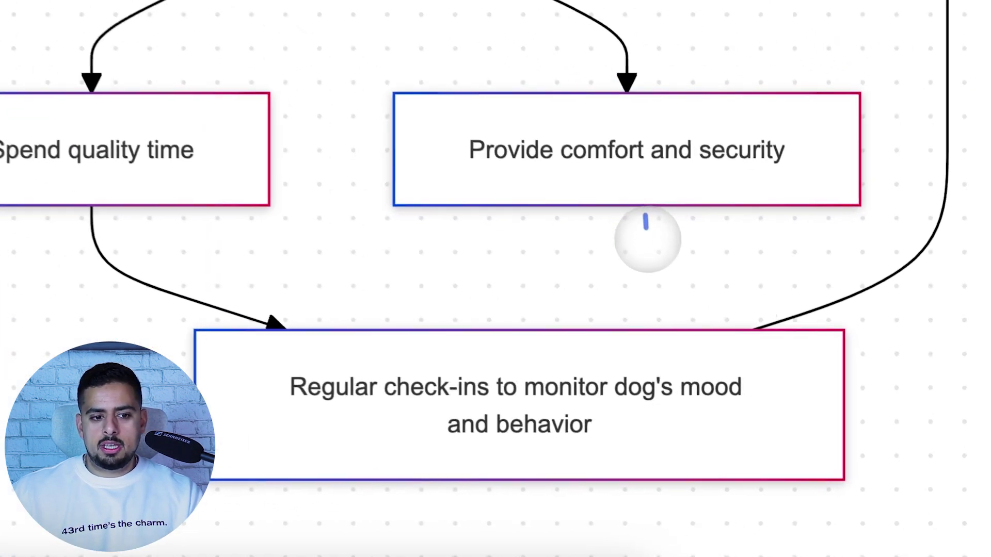
Step: Add a connected new node below the "Provide comfort and security" node
{"action": "left_click_drag", "start_coordinate": [637, 264], "coordinate": [635, 261]}
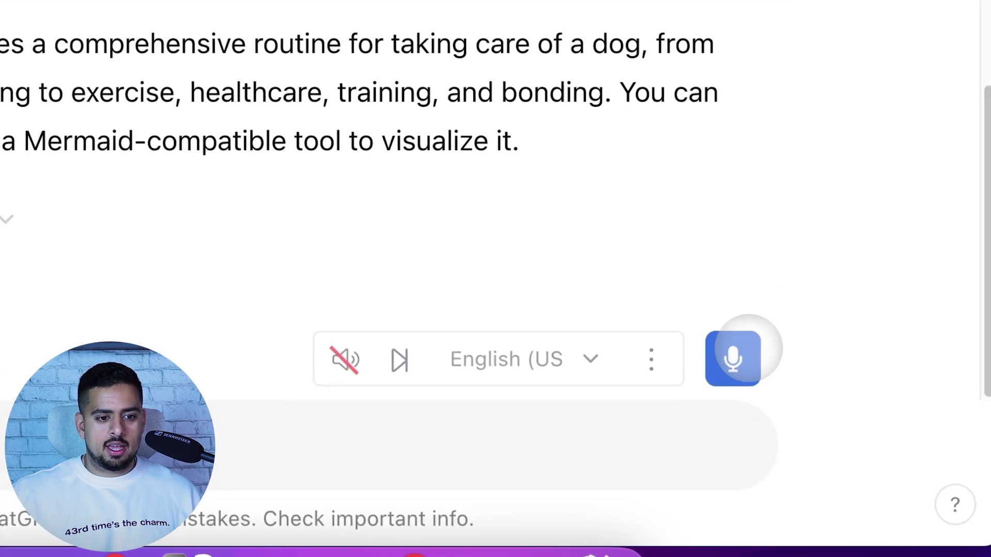
Step: Dictate and send a ChatGPT follow-up making the diagram about walking a dog, with subprocesses and training for a husky that loves pulling
{"action": "left_click", "coordinate": [874, 459]}
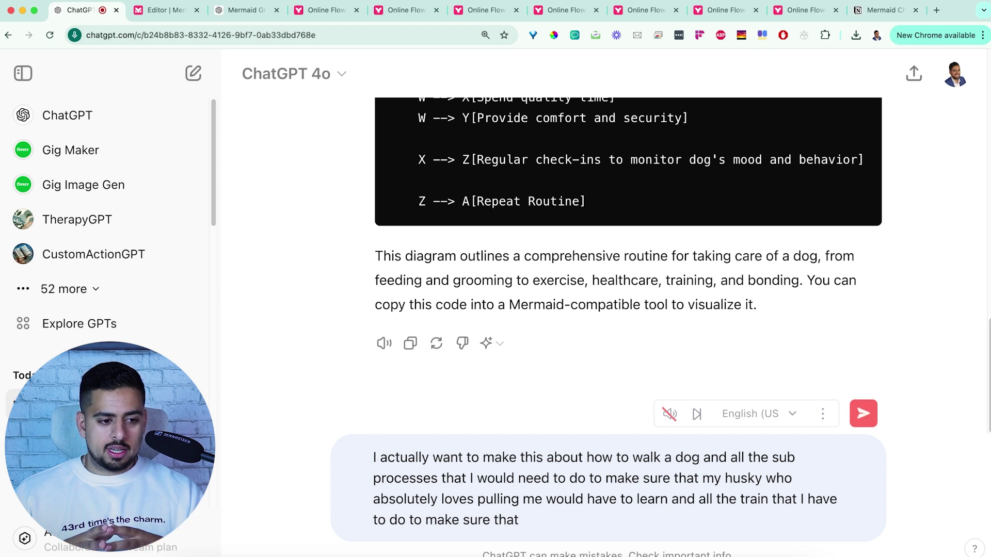
{"action": "key", "text": "Return"}
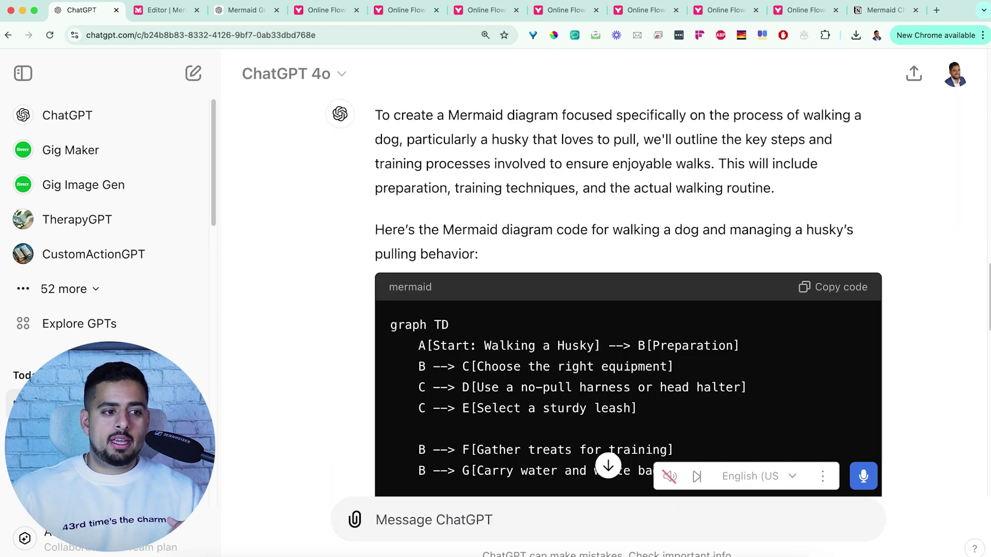
Step: Review the generated husky-walking Mermaid code block and copy its entire code
{"action": "scroll", "coordinate": [790, 274], "scroll_direction": "down", "scroll_amount": 5}
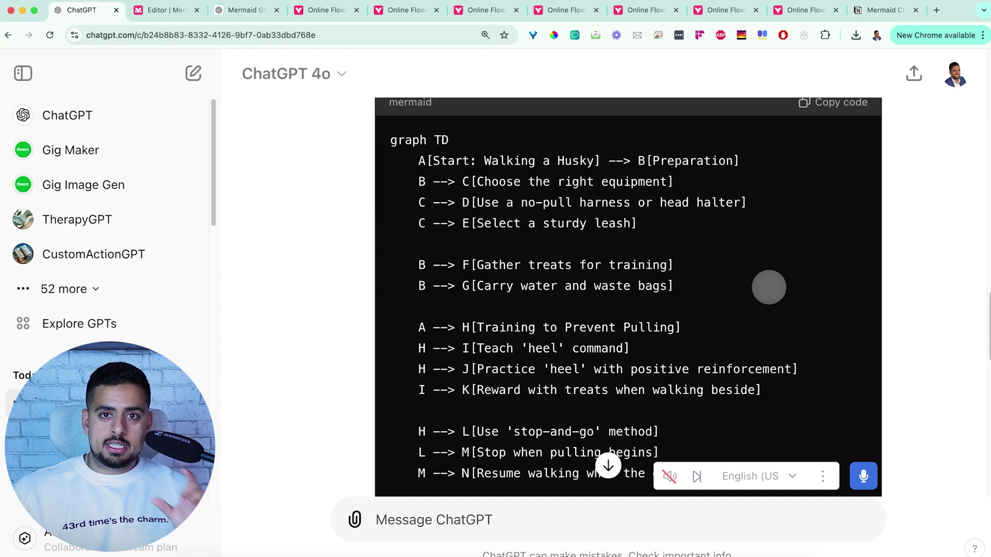
{"action": "scroll", "coordinate": [760, 288], "scroll_direction": "down", "scroll_amount": 10}
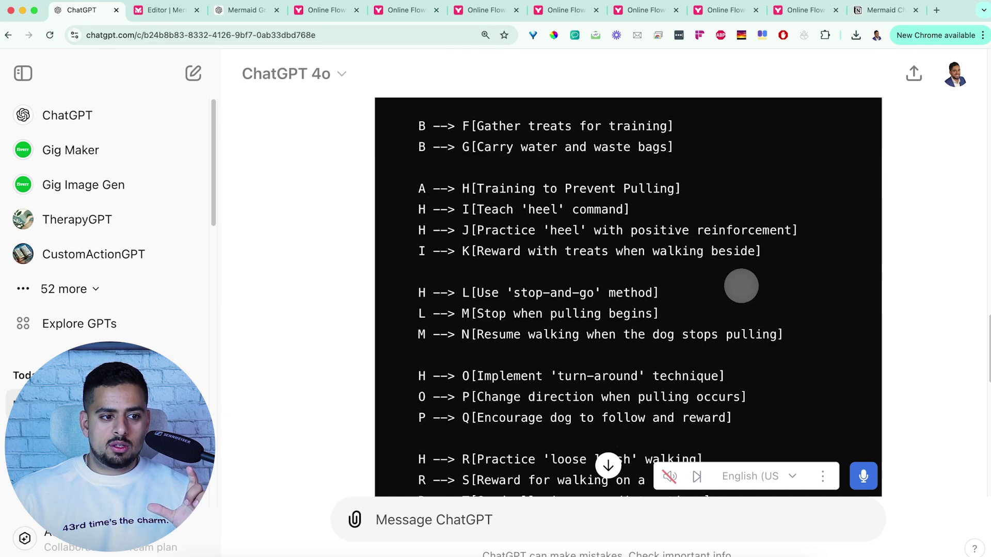
{"action": "scroll", "coordinate": [741, 286], "scroll_direction": "down", "scroll_amount": 5}
{"action": "scroll", "coordinate": [743, 284], "scroll_direction": "up", "scroll_amount": 14}
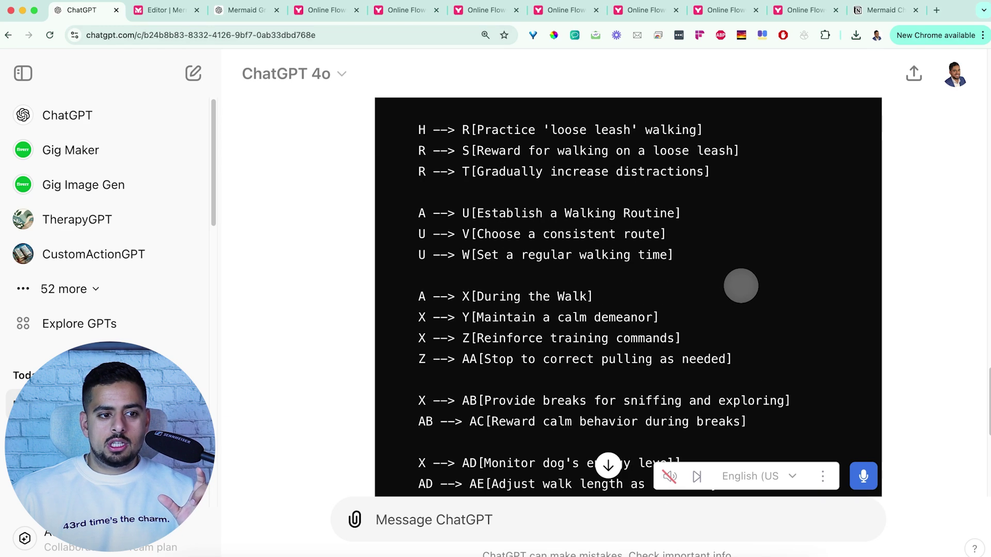
{"action": "scroll", "coordinate": [774, 279], "scroll_direction": "up", "scroll_amount": 3}
{"action": "left_click", "coordinate": [838, 252]}
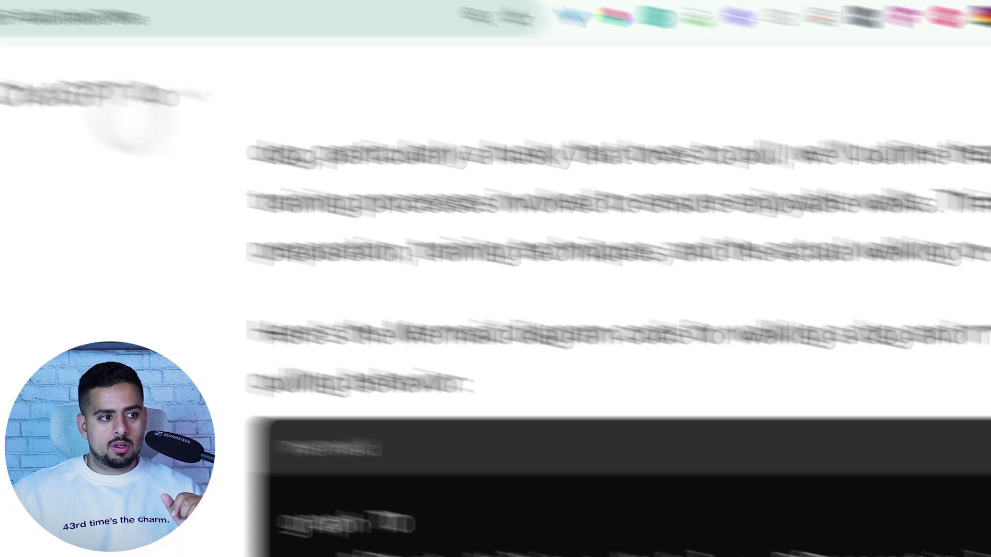
Step: Replace all the dog care code in the Mermaid Chart editor with the copied husky-walking code
{"action": "left_click", "coordinate": [173, 13]}
{"action": "key", "text": "ctrl+a"}
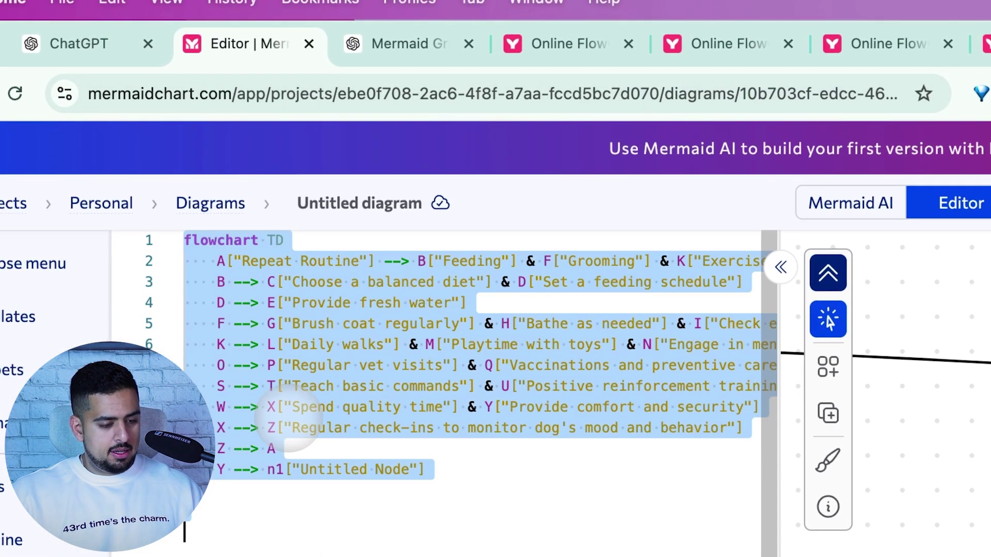
{"action": "key", "text": "ctrl+v"}
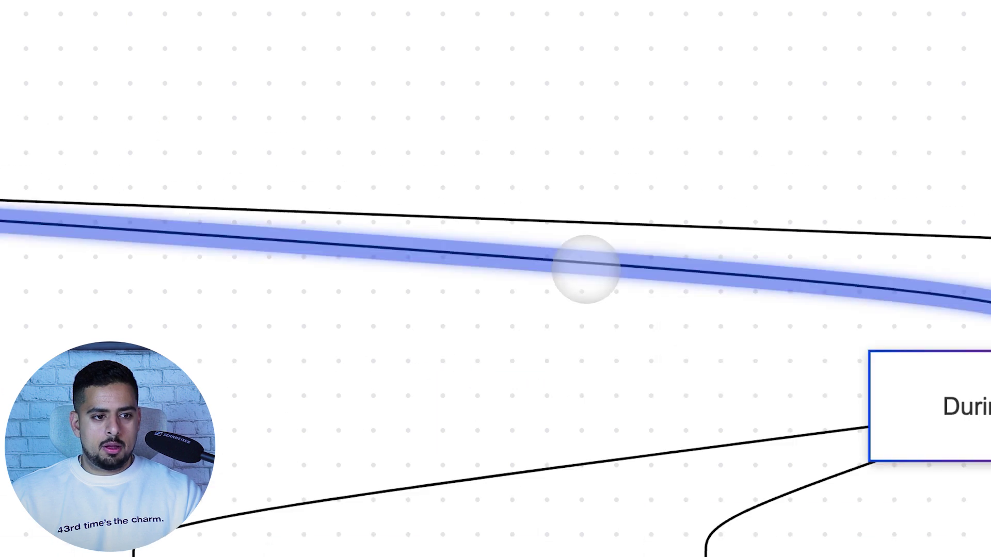
Step: Examine the husky-walking diagram, including the Preparation and Training to Prevent Pulling branches and their subprocesses
{"action": "left_click", "coordinate": [194, 283]}
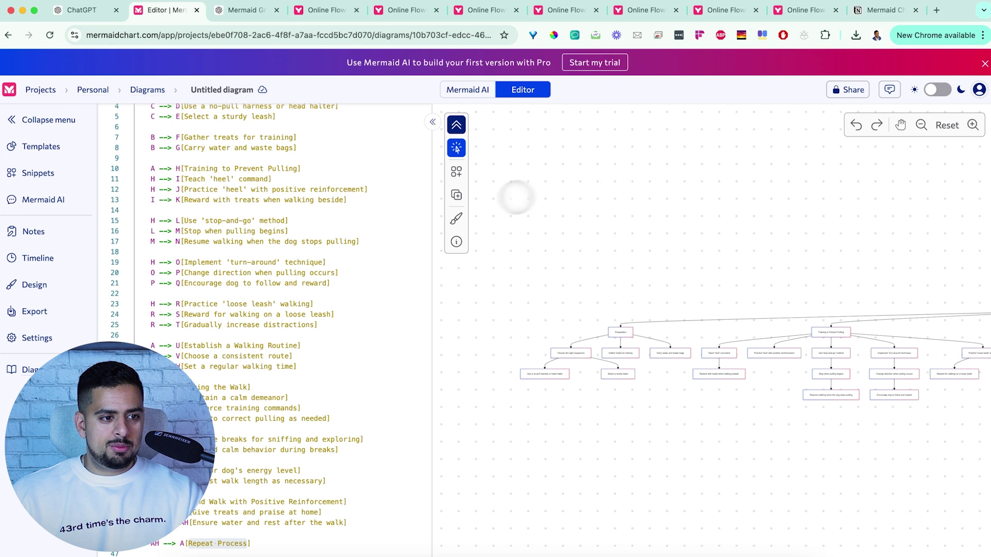
{"action": "left_click", "coordinate": [973, 125]}
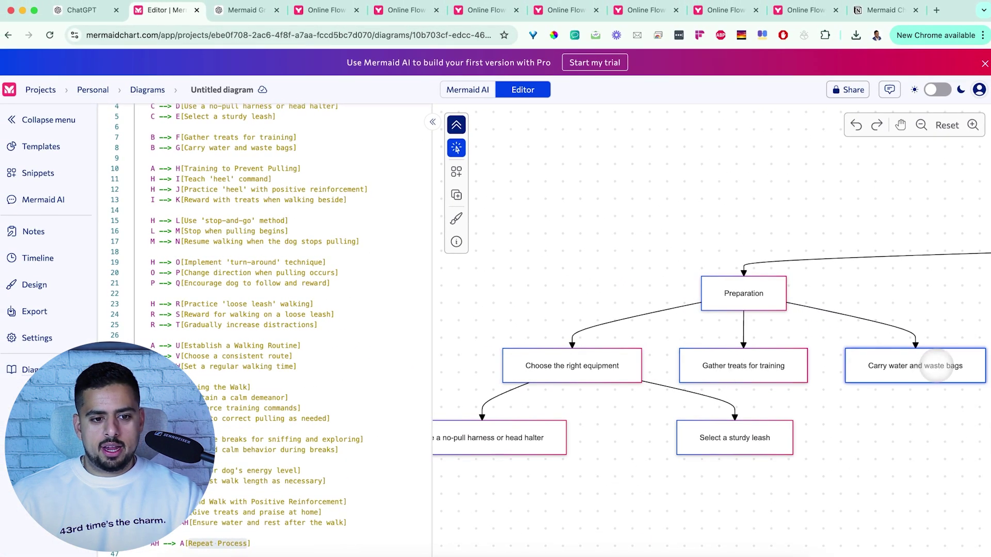
{"action": "scroll", "coordinate": [737, 376], "scroll_direction": "right", "scroll_amount": 15}
{"action": "scroll", "coordinate": [622, 347], "scroll_direction": "right", "scroll_amount": 3}
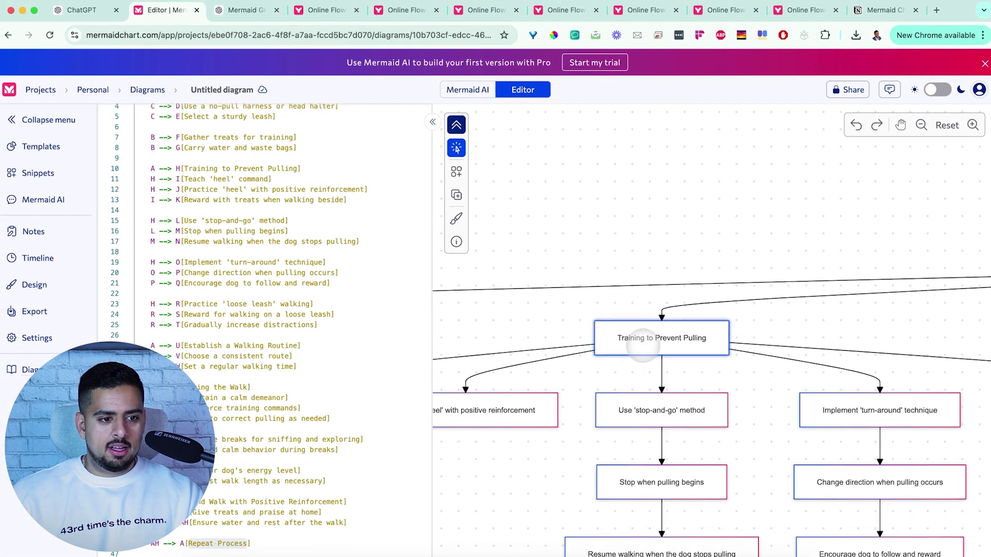
{"action": "scroll", "coordinate": [652, 344], "scroll_direction": "up", "scroll_amount": 5}
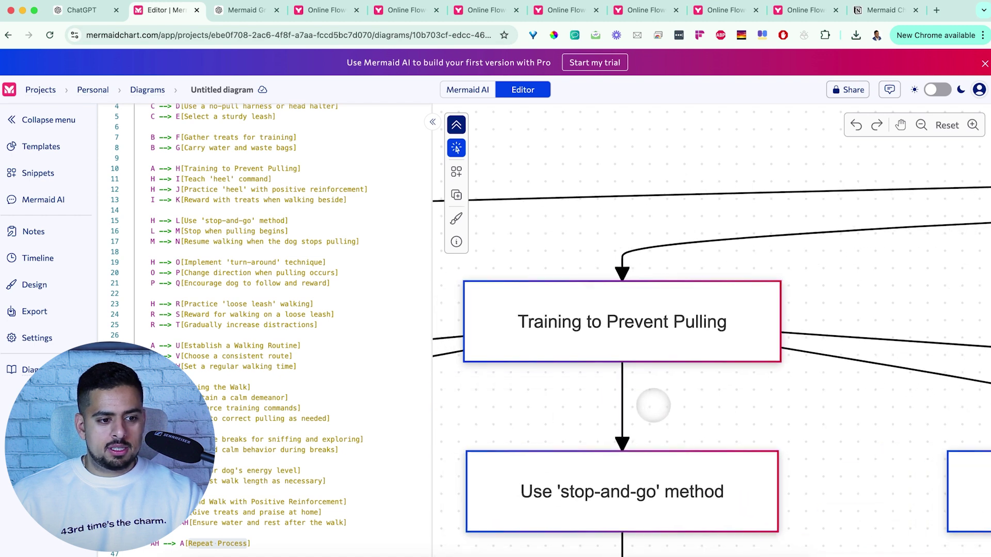
{"action": "scroll", "coordinate": [641, 434], "scroll_direction": "down", "scroll_amount": 10}
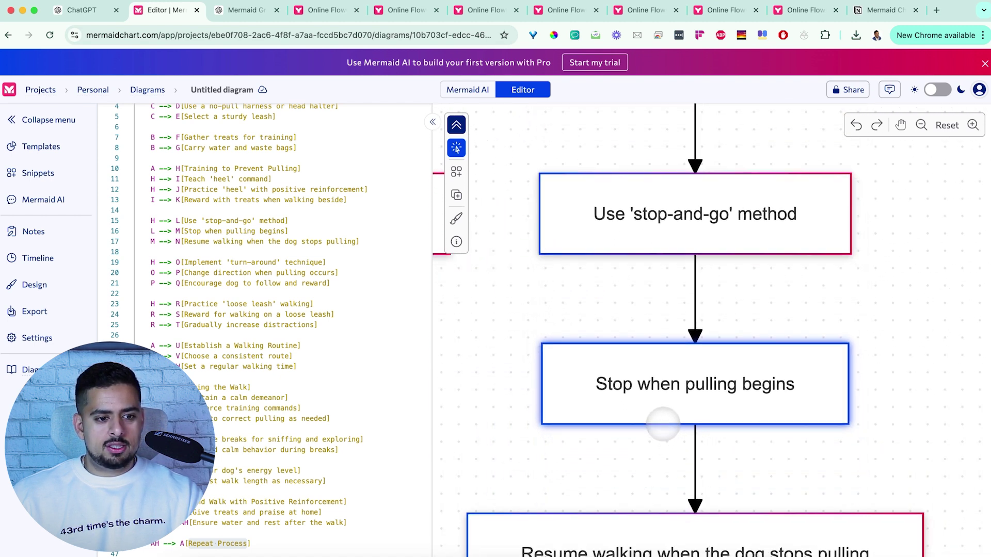
{"action": "scroll", "coordinate": [661, 408], "scroll_direction": "left", "scroll_amount": 10}
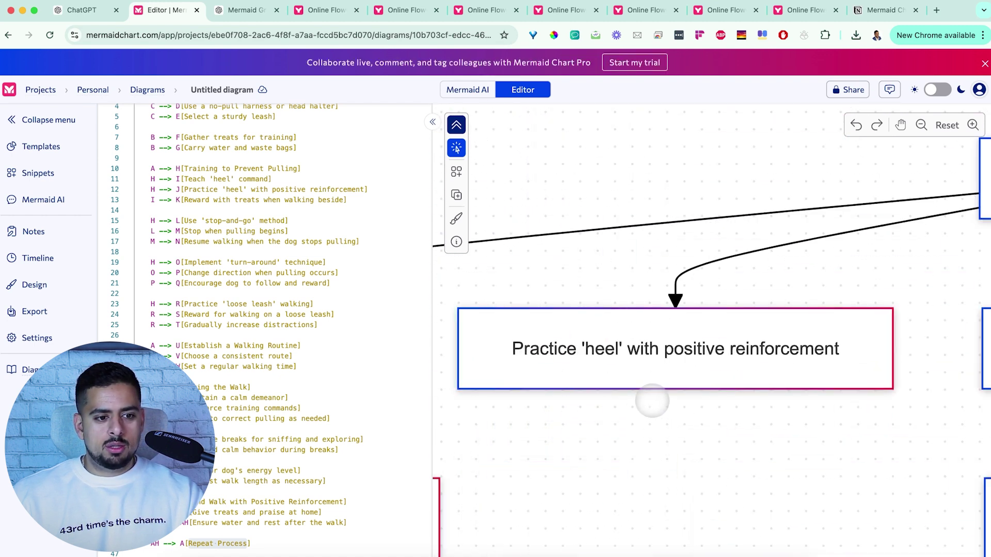
{"action": "scroll", "coordinate": [652, 400], "scroll_direction": "left", "scroll_amount": 10}
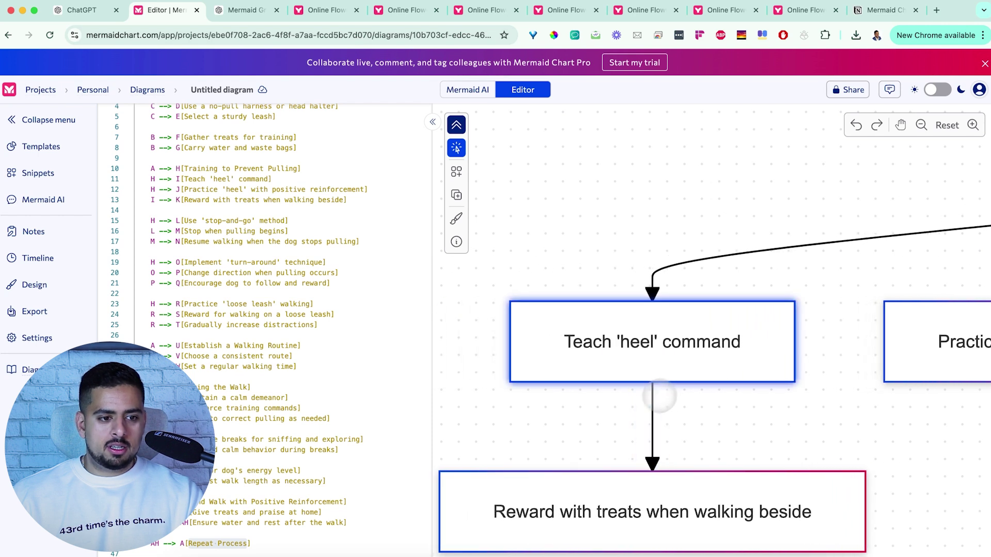
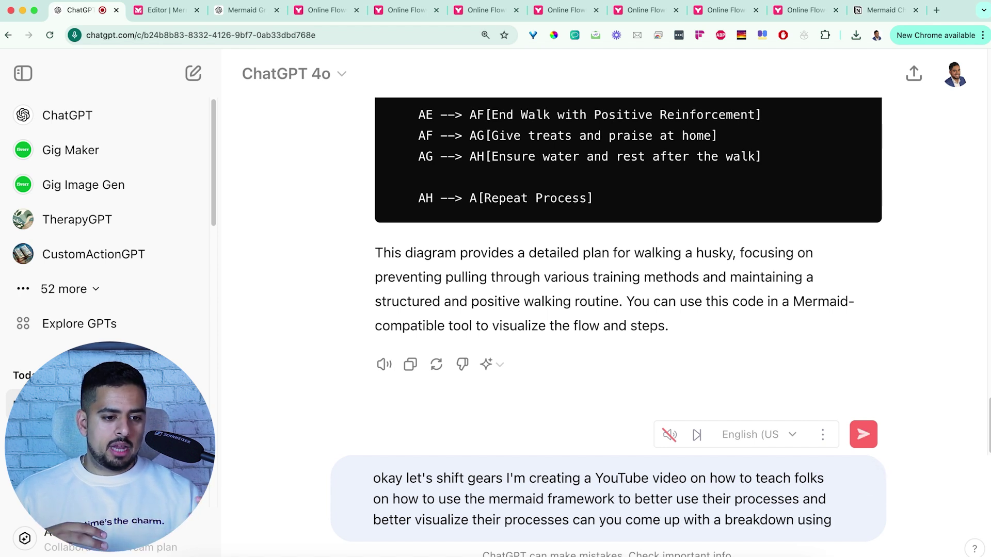
Step: Request a breakdown from ChatGPT for a YouTube video teaching the Mermaid framework, and transfer the generated code into the empty Mermaid Chart editor
{"action": "key", "text": "Return"}
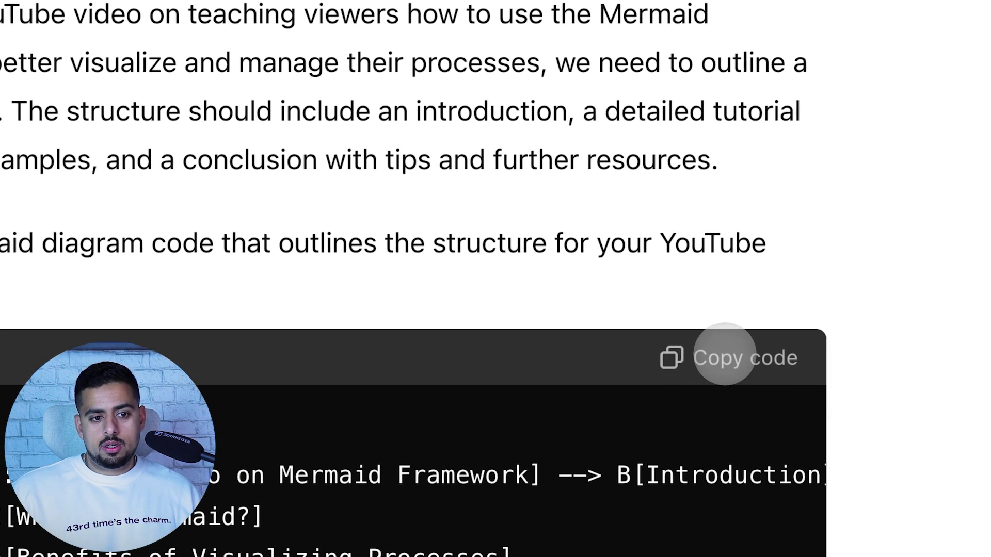
{"action": "left_click", "coordinate": [726, 356]}
{"action": "key", "text": "ctrl+Tab"}
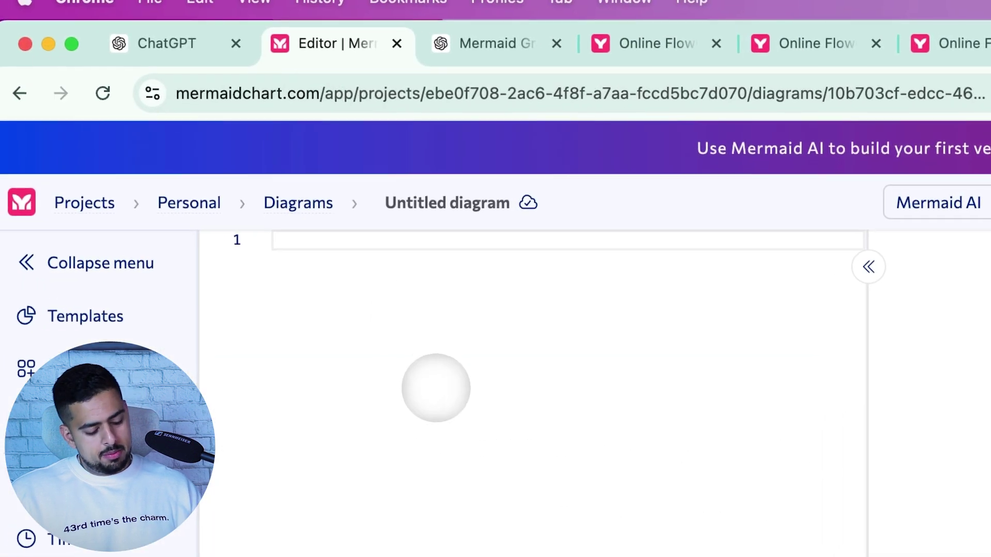
{"action": "key", "text": "super+v"}
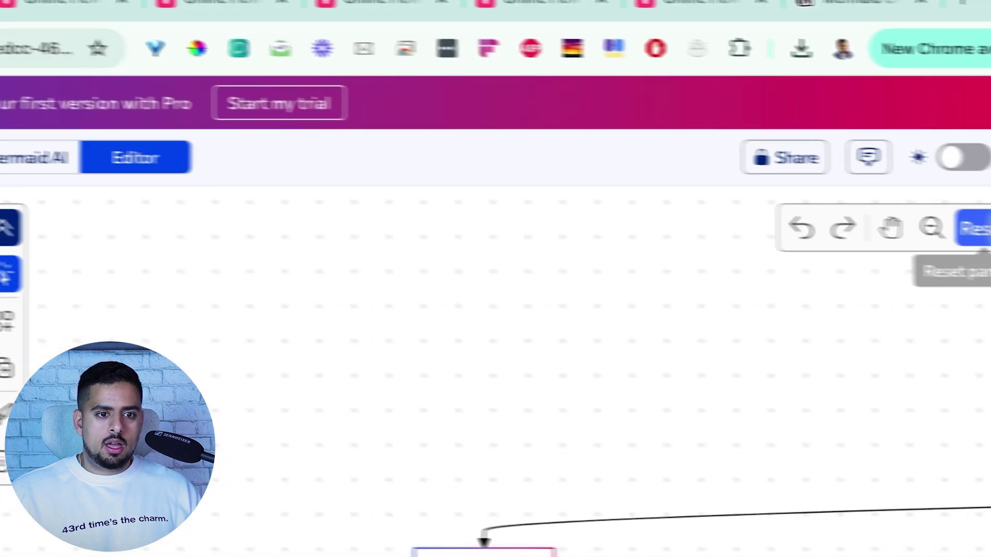
Step: Examine the YouTube video outline diagram closely, from the Introduction branch through the Tutorial on Mermaid Basics branch
{"action": "left_click", "coordinate": [975, 228]}
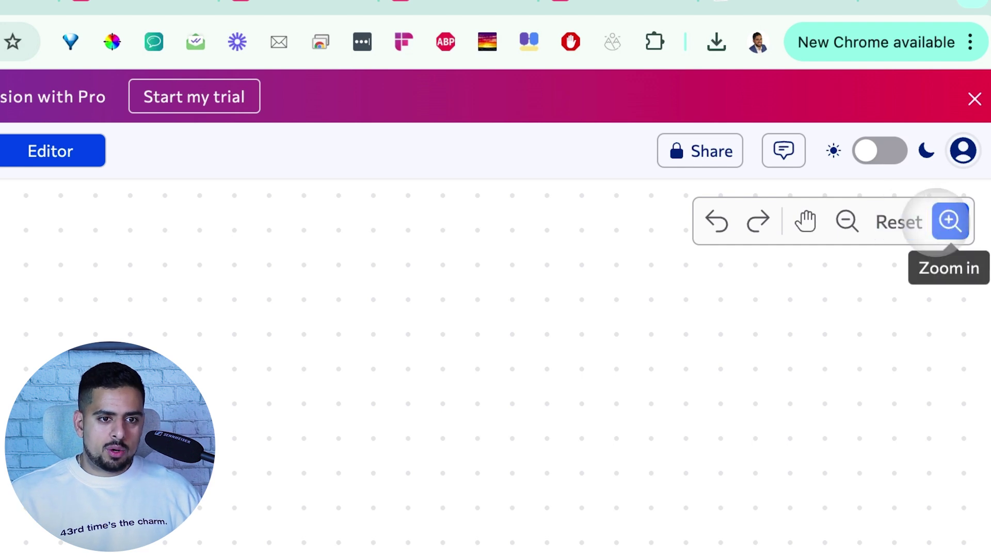
{"action": "left_click", "coordinate": [949, 221]}
{"action": "left_click", "coordinate": [950, 222]}
{"action": "left_click", "coordinate": [950, 221]}
{"action": "left_click", "coordinate": [950, 221]}
{"action": "left_click", "coordinate": [950, 222]}
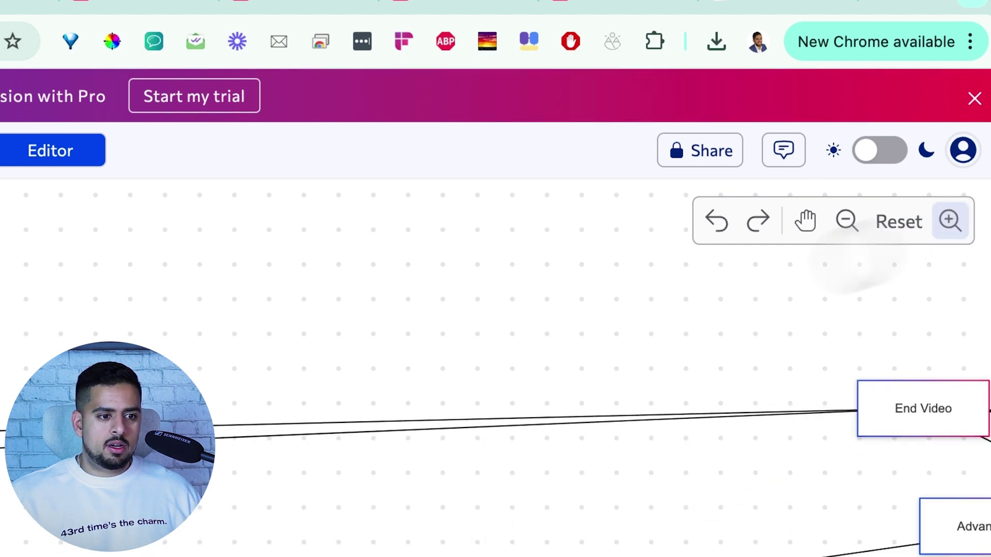
{"action": "scroll", "coordinate": [492, 289], "scroll_direction": "left", "scroll_amount": 5}
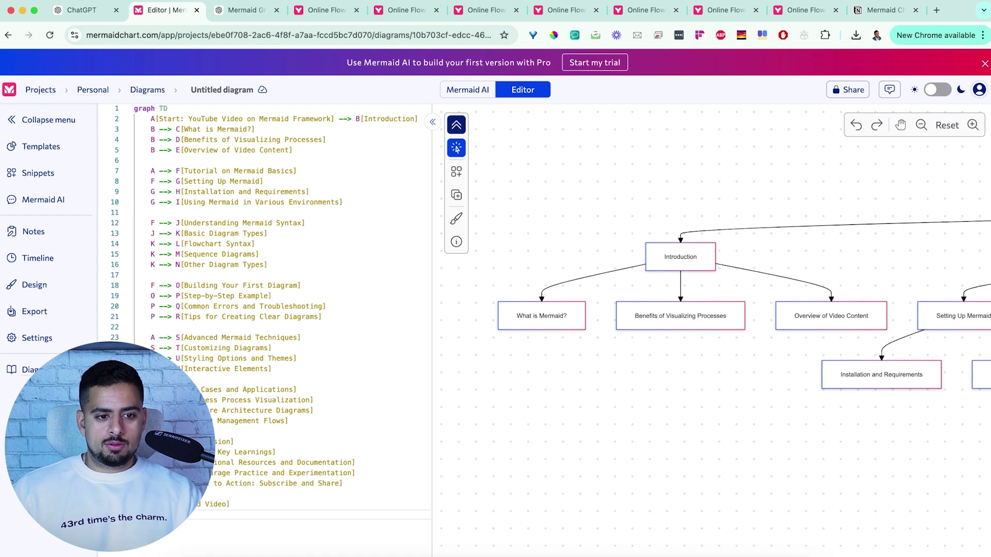
{"action": "scroll", "coordinate": [691, 361], "scroll_direction": "right", "scroll_amount": 10}
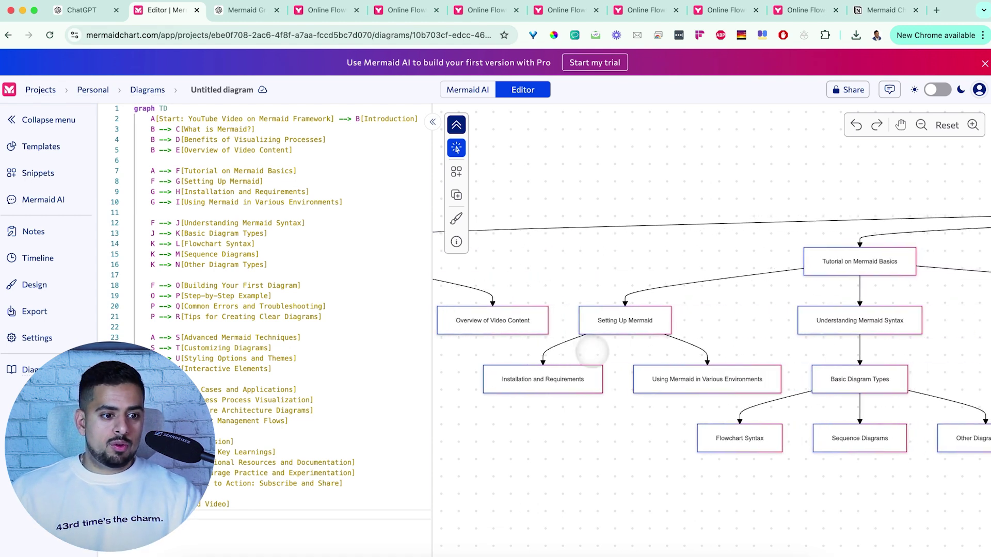
{"action": "scroll", "coordinate": [691, 361], "scroll_direction": "right", "scroll_amount": 3}
{"action": "scroll", "coordinate": [691, 361], "scroll_direction": "down", "scroll_amount": 2}
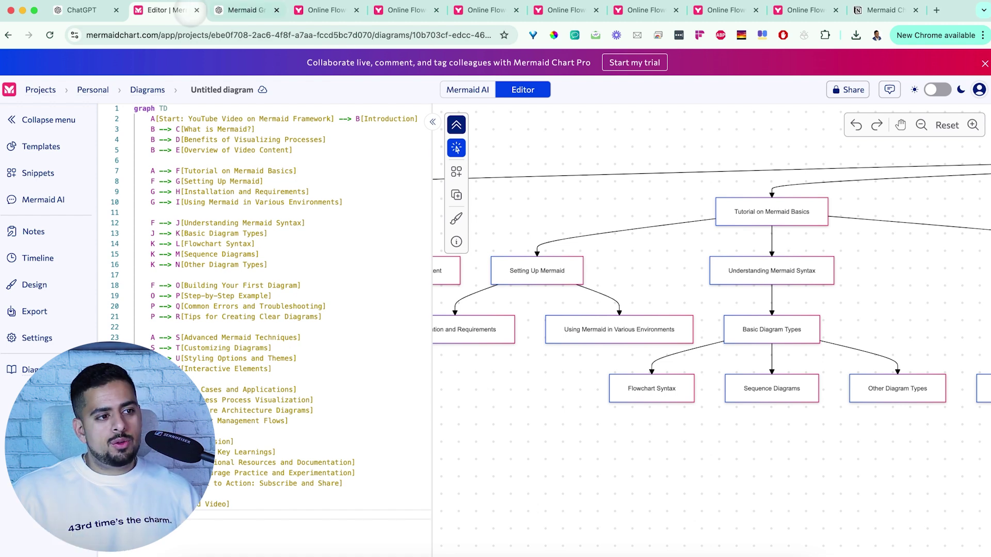
Step: Review the ChatGPT collection of Mermaid syntax examples, from Flowchart through Gantt Chart, Pie Chart and ER Diagram
{"action": "left_click", "coordinate": [240, 10]}
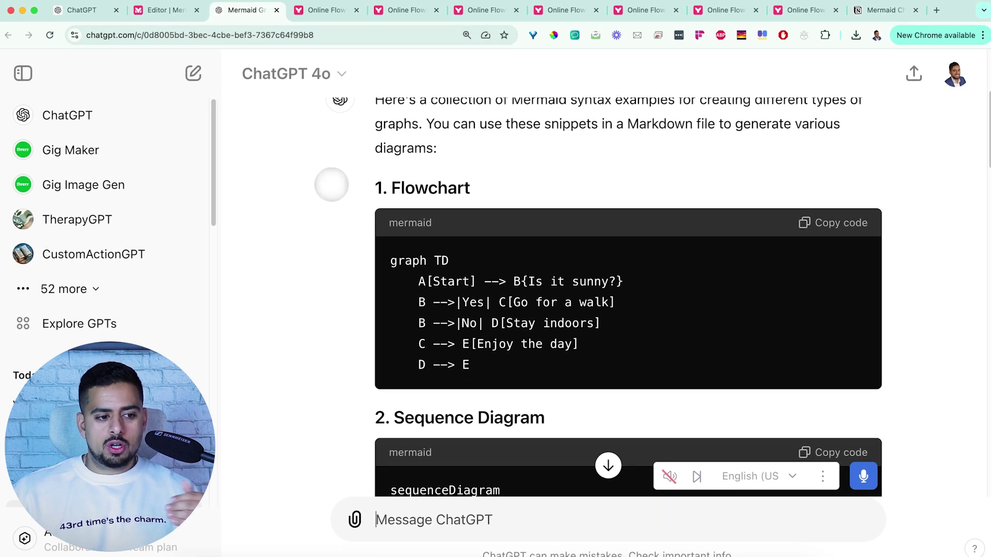
{"action": "scroll", "coordinate": [330, 191], "scroll_direction": "down", "scroll_amount": 5}
{"action": "scroll", "coordinate": [332, 196], "scroll_direction": "down", "scroll_amount": 6}
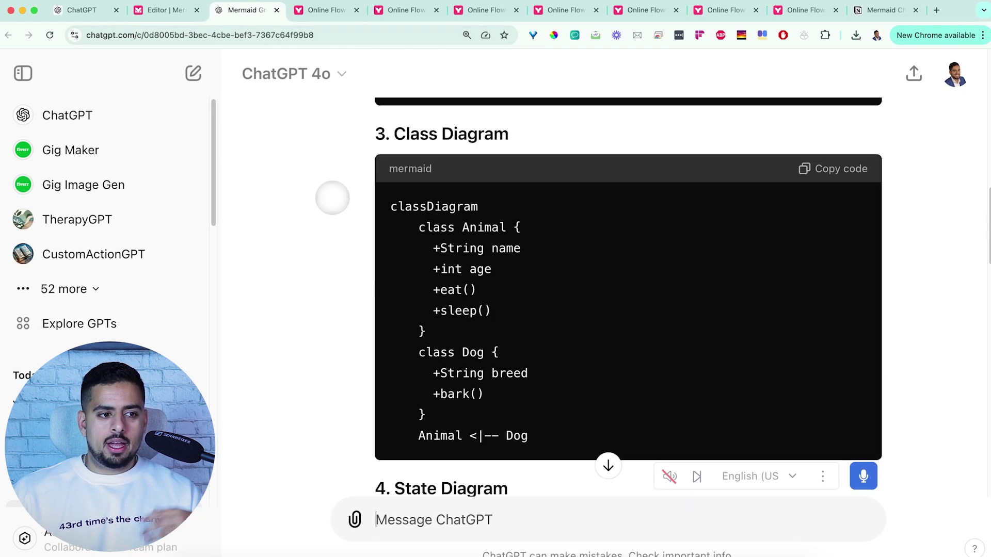
{"action": "scroll", "coordinate": [329, 202], "scroll_direction": "down", "scroll_amount": 6}
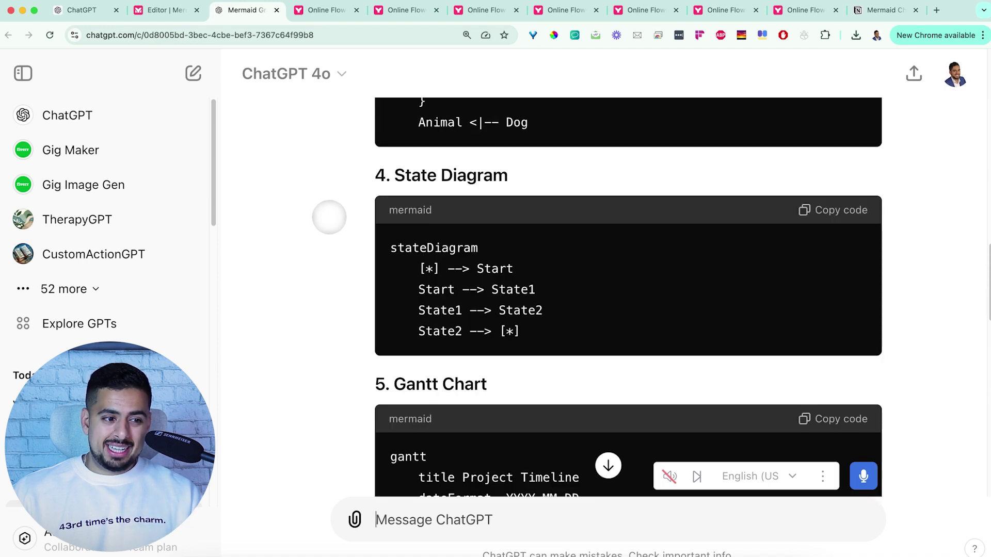
{"action": "scroll", "coordinate": [329, 217], "scroll_direction": "down", "scroll_amount": 4}
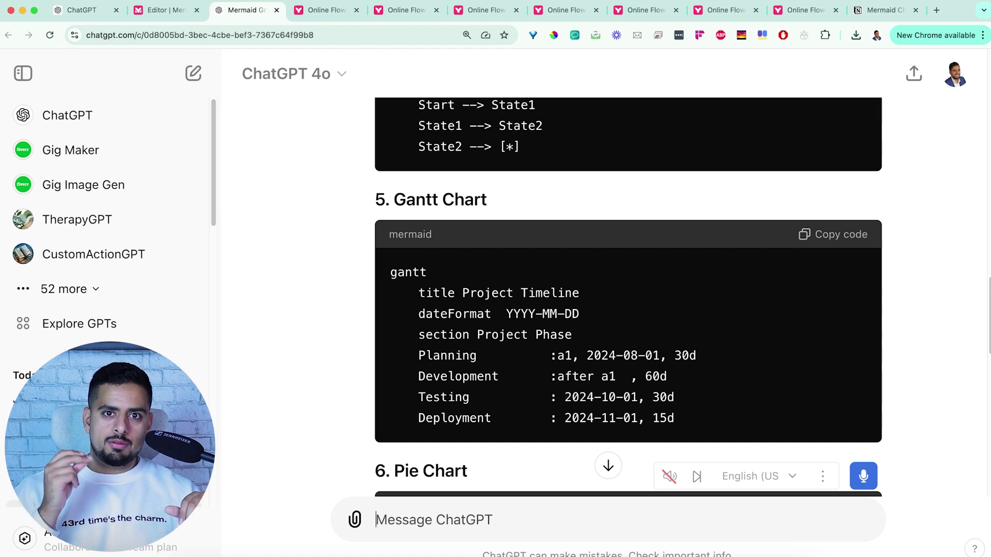
{"action": "scroll", "coordinate": [328, 217], "scroll_direction": "down", "scroll_amount": 7}
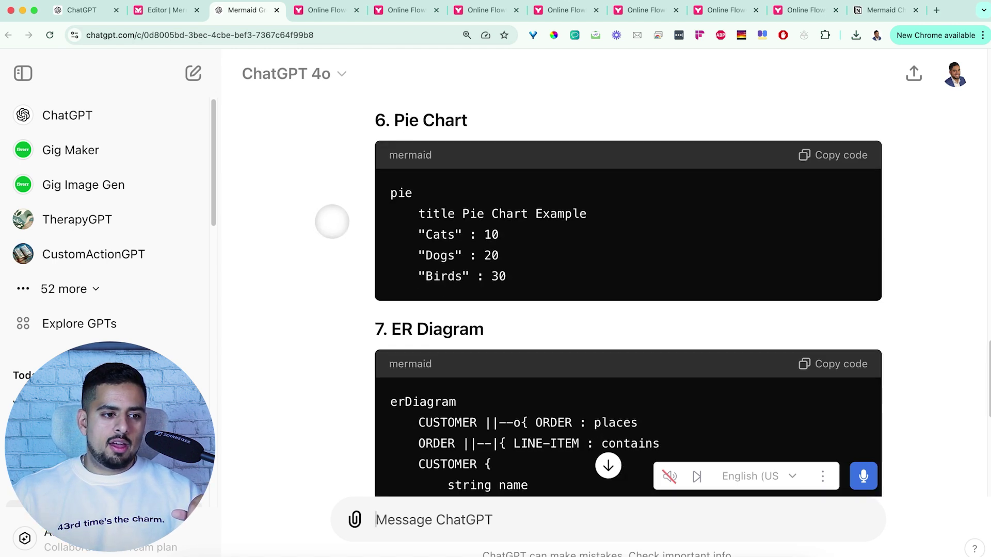
{"action": "scroll", "coordinate": [332, 222], "scroll_direction": "down", "scroll_amount": 4}
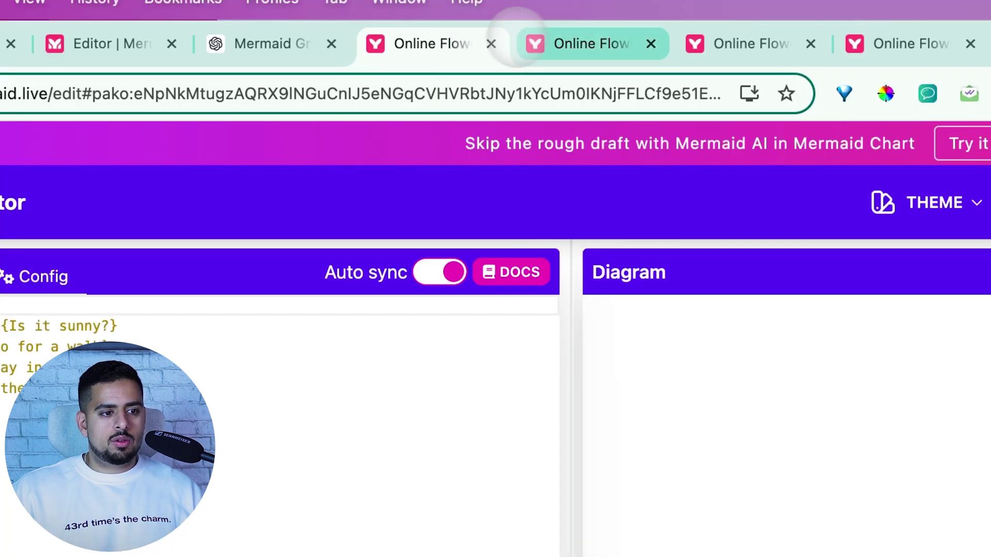
Step: View the sequence, class and Gantt chart examples in Mermaid Live Editor, showing the Project Timeline Gantt chart full screen
{"action": "left_click", "coordinate": [384, 10]}
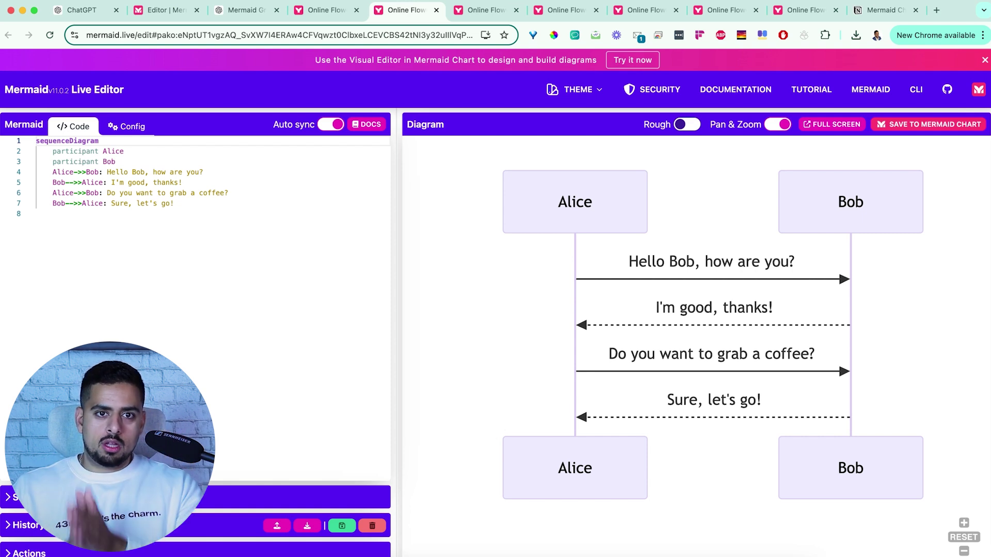
{"action": "left_click", "coordinate": [458, 10]}
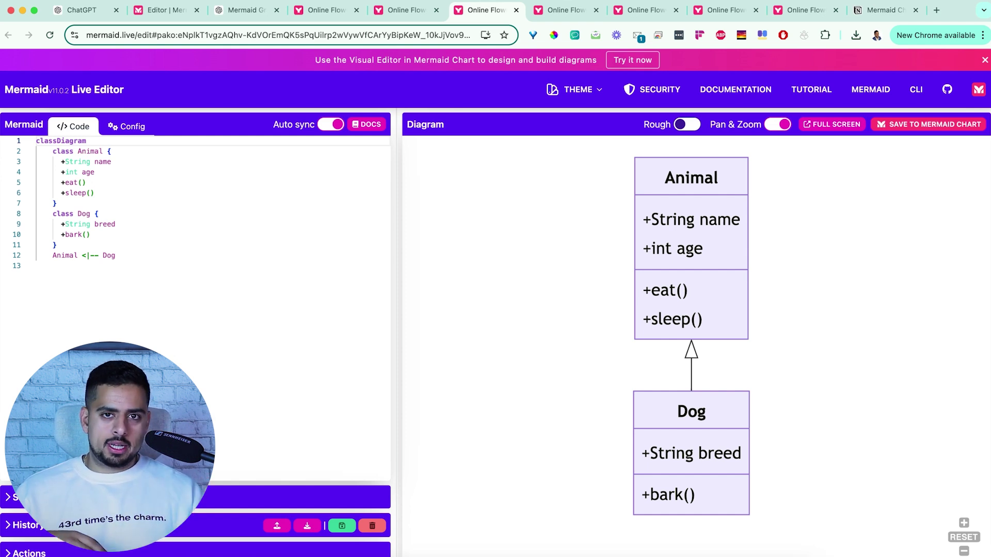
{"action": "left_click", "coordinate": [541, 9]}
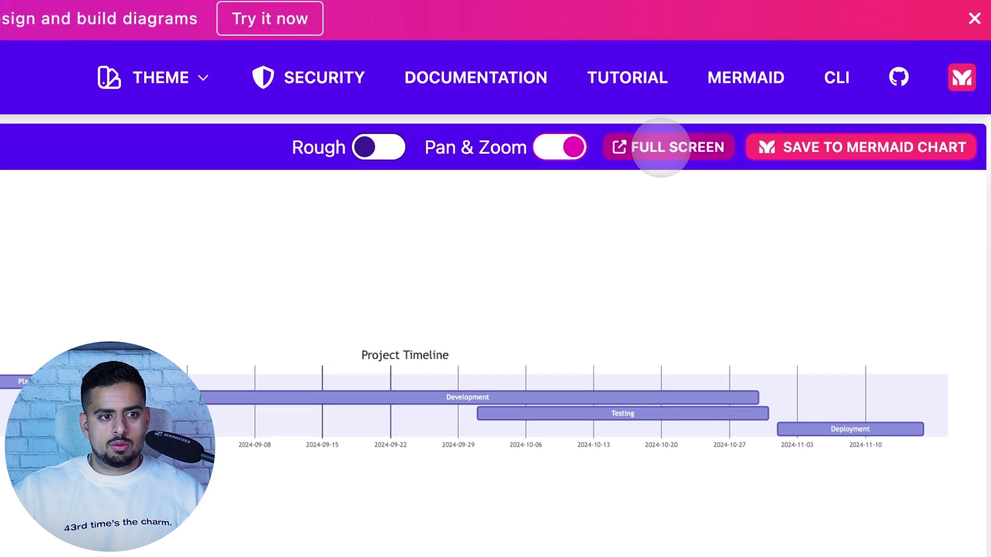
{"action": "left_click", "coordinate": [661, 147]}
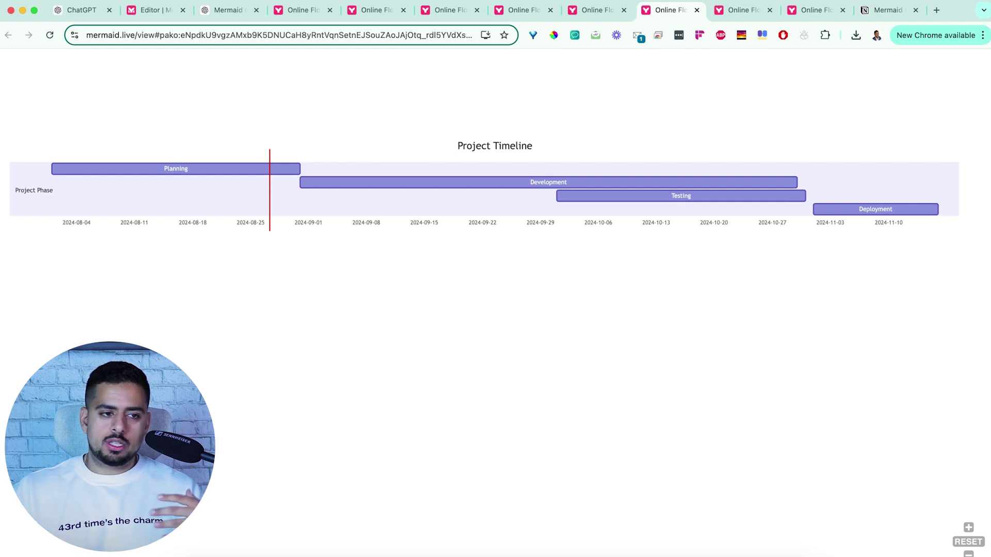
{"action": "left_click", "coordinate": [738, 9]}
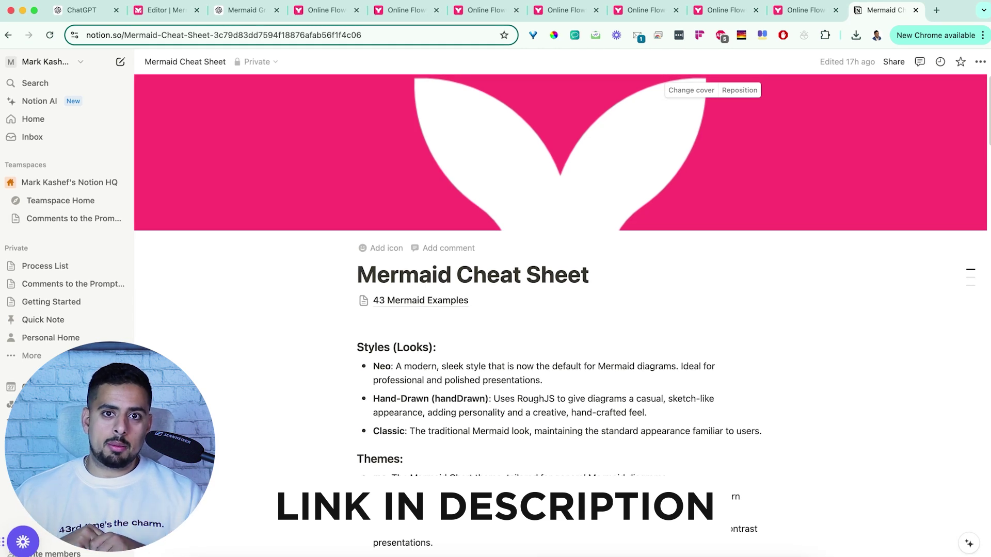
Step: Read the Notion Mermaid Cheat Sheet's styles, themes and the configuration example for the Neo look with default theme
{"action": "scroll", "coordinate": [599, 252], "scroll_direction": "down", "scroll_amount": 5}
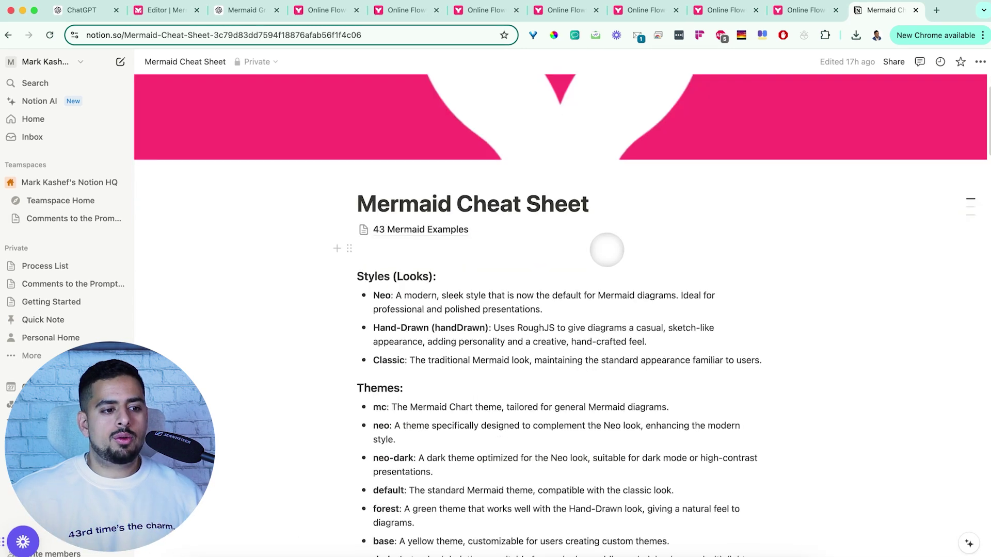
{"action": "scroll", "coordinate": [588, 258], "scroll_direction": "down", "scroll_amount": 2}
{"action": "scroll", "coordinate": [579, 262], "scroll_direction": "up", "scroll_amount": 3}
{"action": "scroll", "coordinate": [573, 263], "scroll_direction": "down", "scroll_amount": 3}
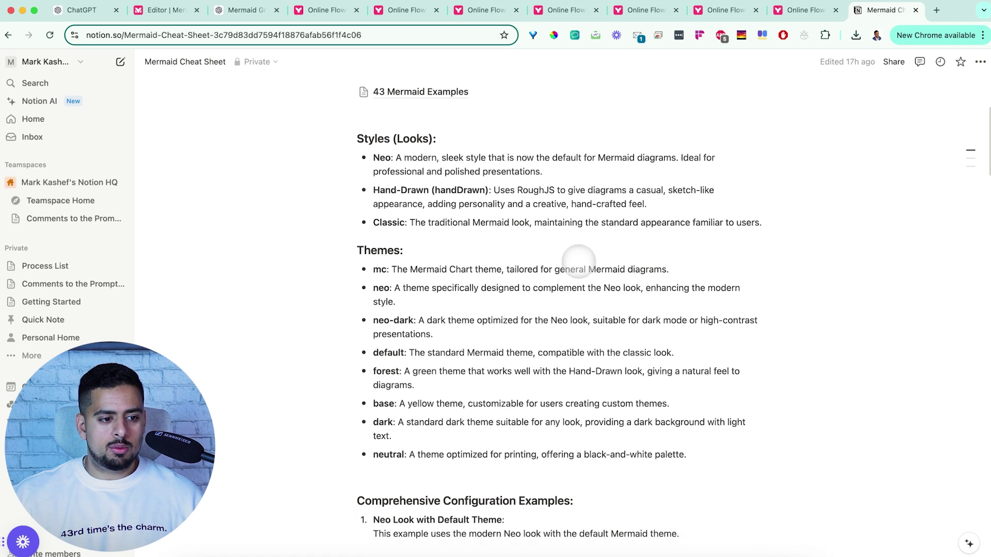
{"action": "scroll", "coordinate": [566, 266], "scroll_direction": "down", "scroll_amount": 6}
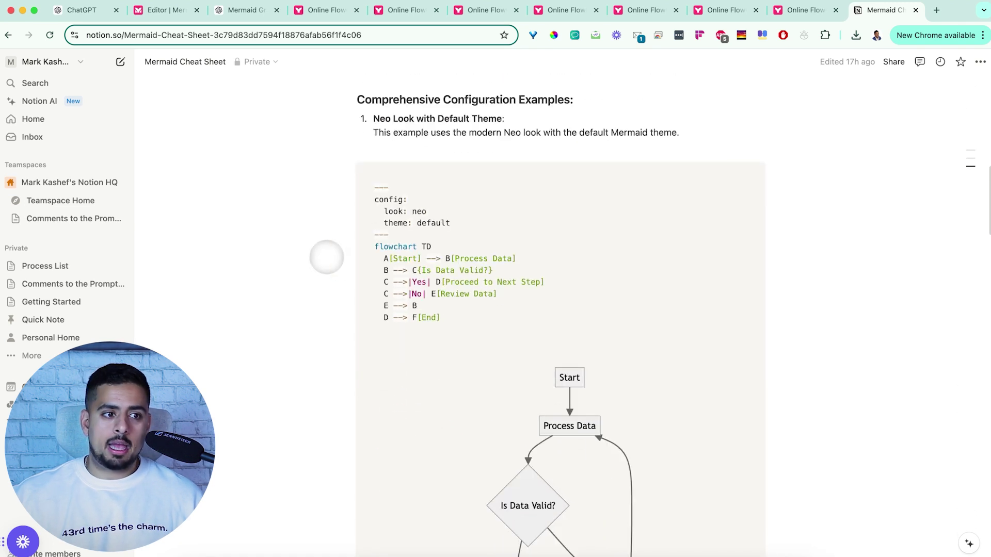
{"action": "left_click_drag", "start_coordinate": [449, 321], "coordinate": [370, 198]}
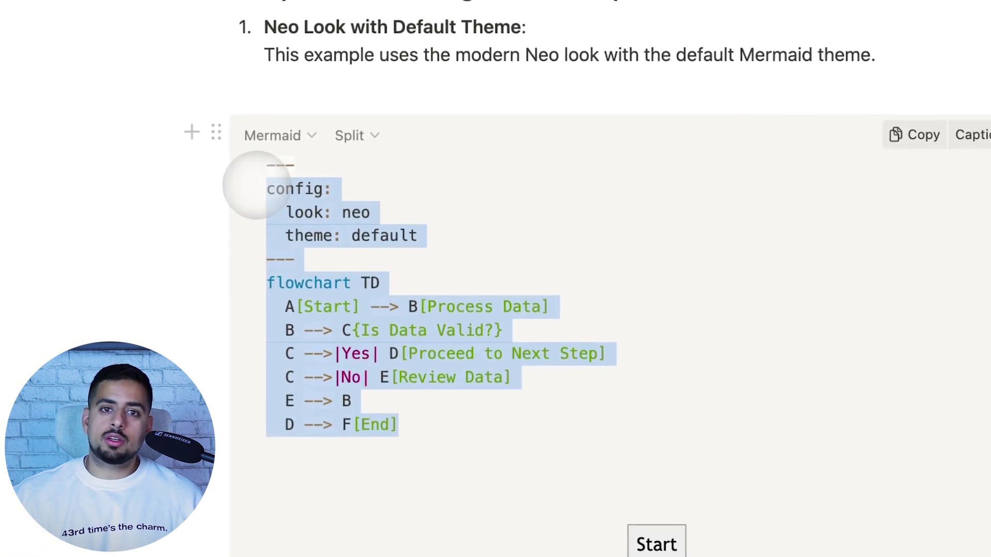
{"action": "left_click_drag", "start_coordinate": [256, 184], "coordinate": [266, 188]}
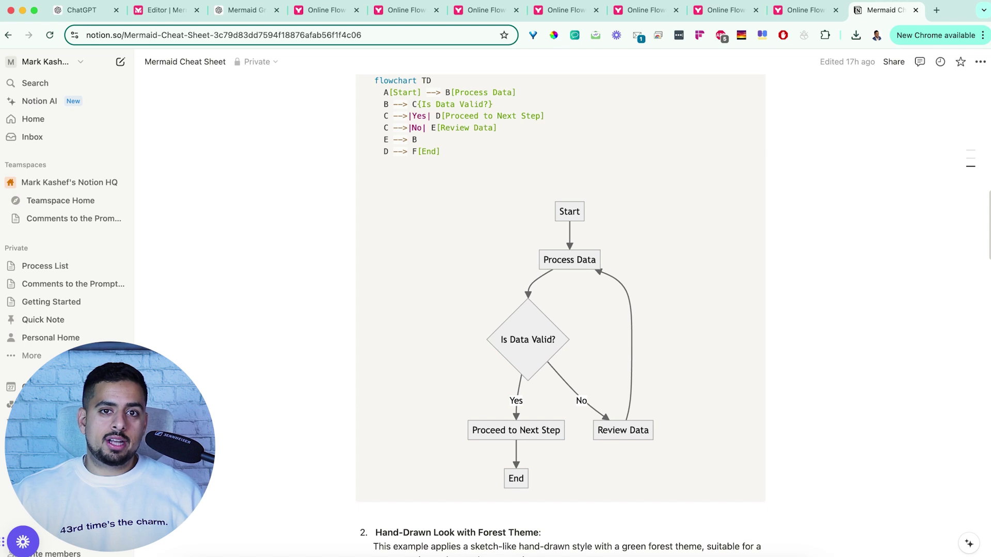
{"action": "scroll", "coordinate": [797, 333], "scroll_direction": "down", "scroll_amount": 5}
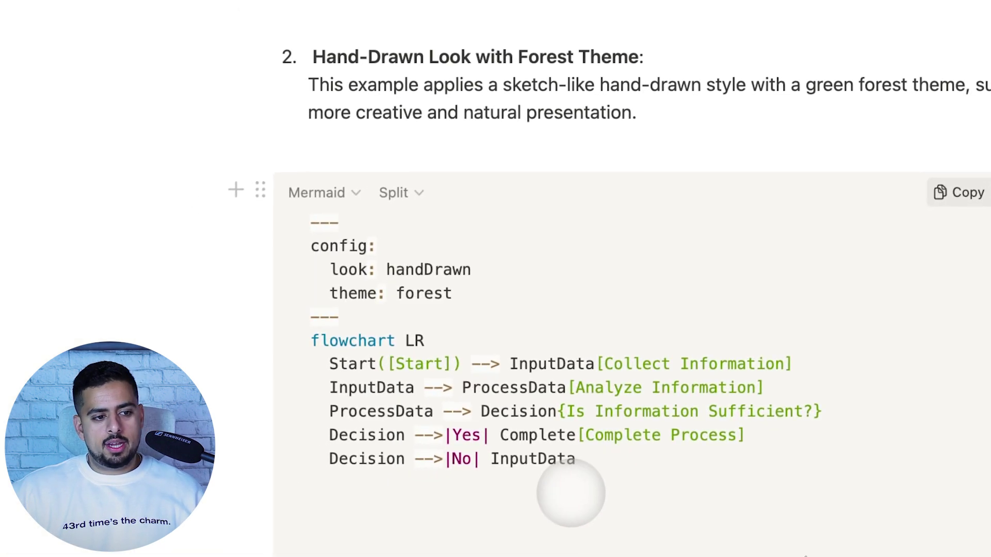
Step: Copy the cheat sheet's "Hand-Drawn Look with Forest Theme" code and paste it into the Mermaid Chart editor
{"action": "left_click_drag", "start_coordinate": [571, 493], "coordinate": [313, 224]}
{"action": "key", "text": "super+c"}
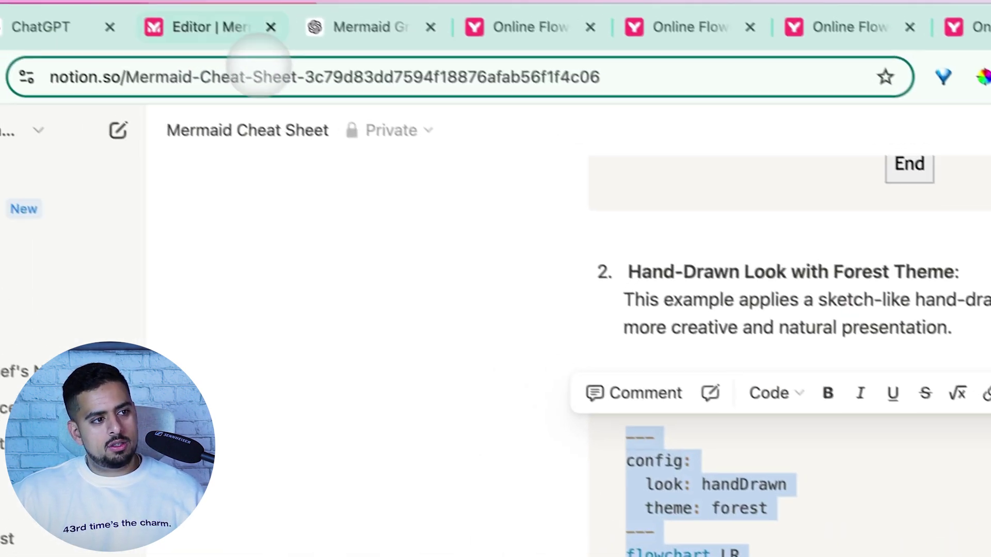
{"action": "left_click", "coordinate": [243, 28]}
{"action": "key", "text": "super+v"}
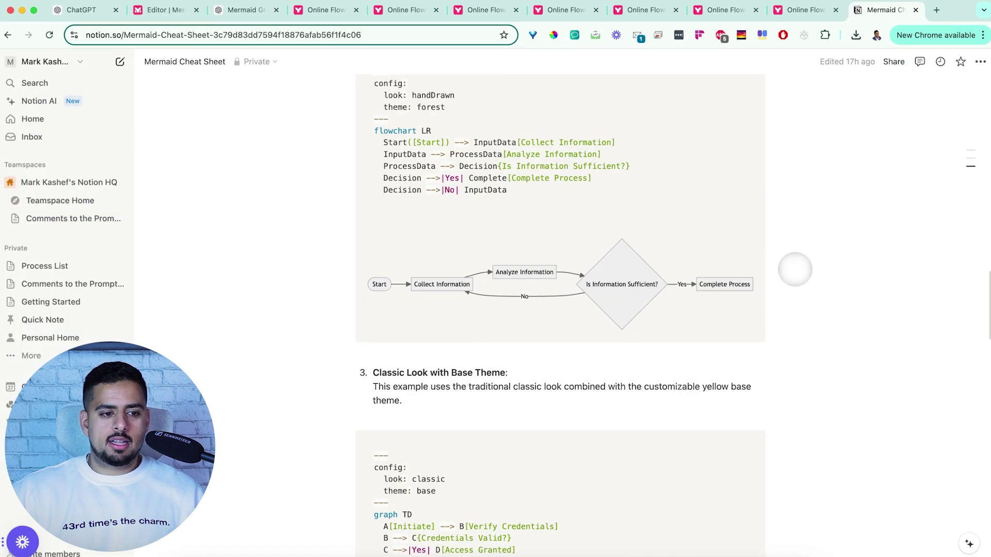
Step: Copy the cheat sheet's "Neo Look with Neo-Dark Theme" code and paste it into the Mermaid Chart editor
{"action": "scroll", "coordinate": [793, 284], "scroll_direction": "down", "scroll_amount": 7}
{"action": "scroll", "coordinate": [792, 299], "scroll_direction": "down", "scroll_amount": 8}
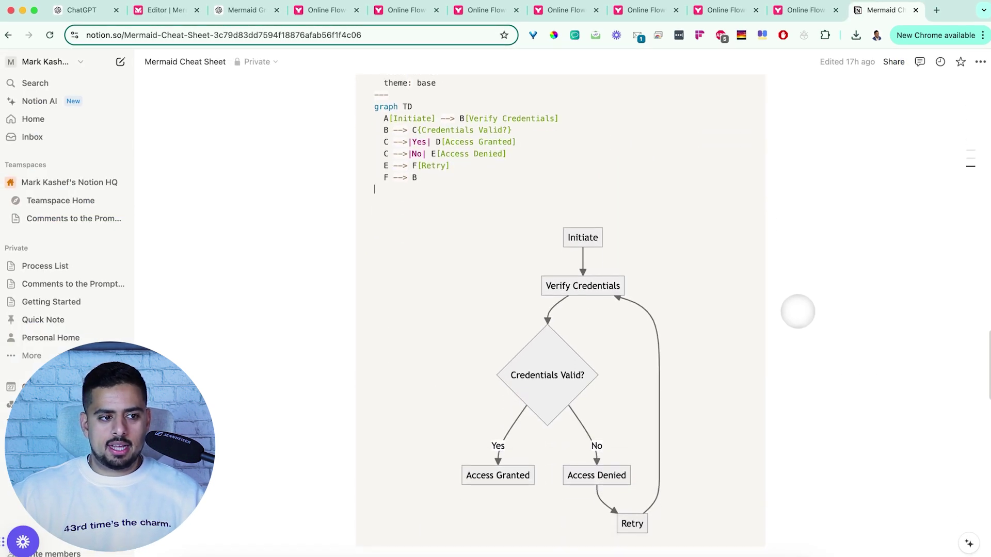
{"action": "scroll", "coordinate": [801, 316], "scroll_direction": "down", "scroll_amount": 3}
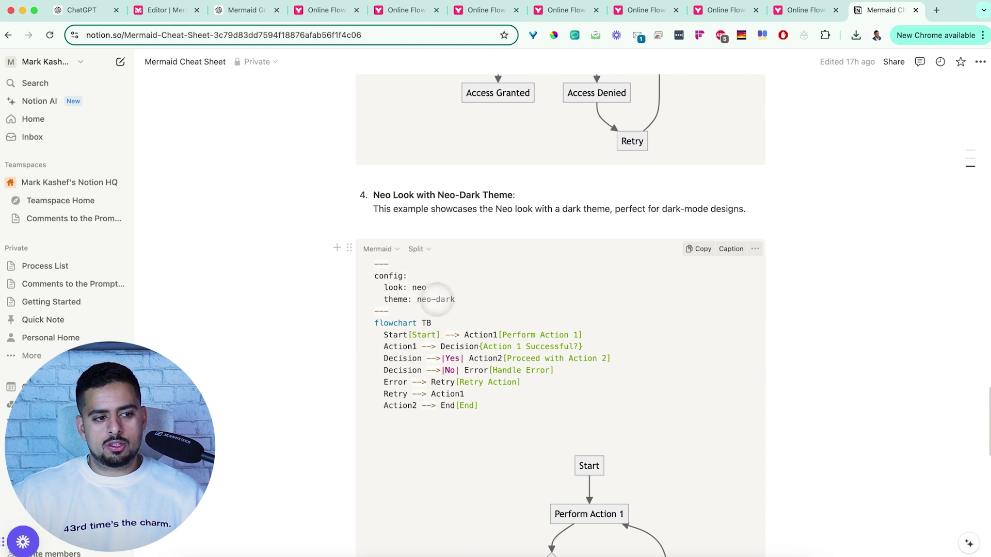
{"action": "scroll", "coordinate": [461, 309], "scroll_direction": "down", "scroll_amount": 2}
{"action": "left_click_drag", "start_coordinate": [478, 360], "coordinate": [368, 222]}
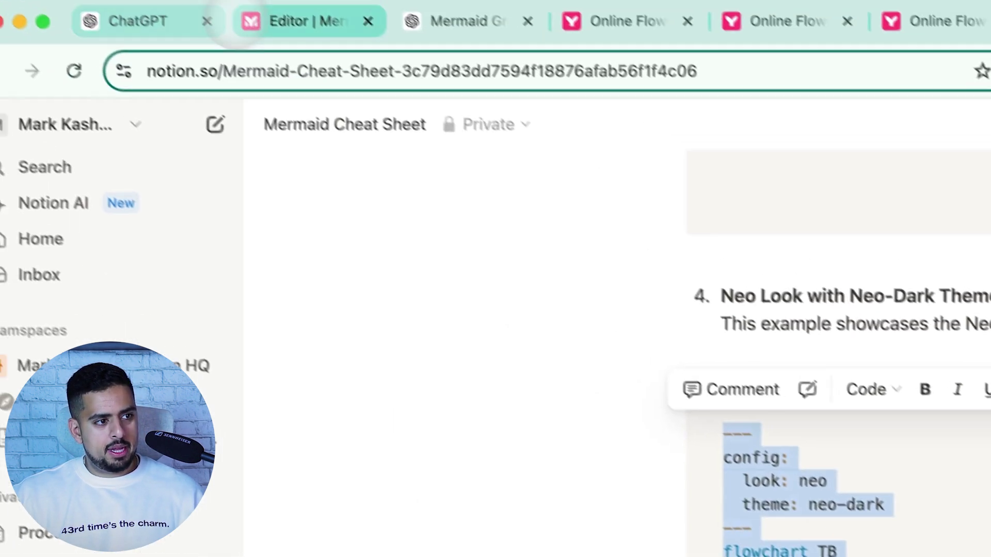
{"action": "left_click", "coordinate": [309, 20]}
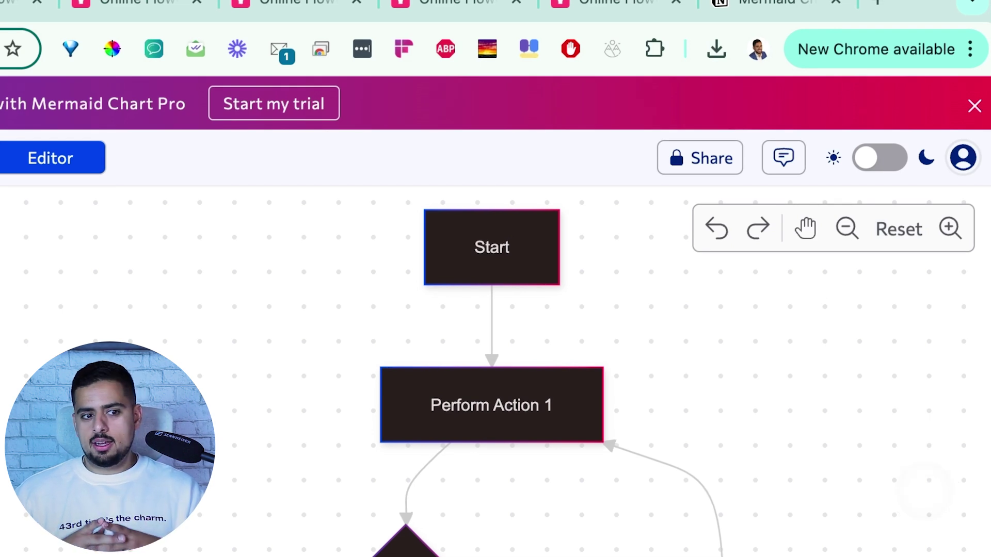
Step: Replace the Mermaid Chart editor's code with the Notion cheat sheet's "Neo Look with Neutral Theme" example and reset the diagram view
{"action": "left_click", "coordinate": [774, 2]}
{"action": "scroll", "coordinate": [129, 352], "scroll_direction": "down", "scroll_amount": 3}
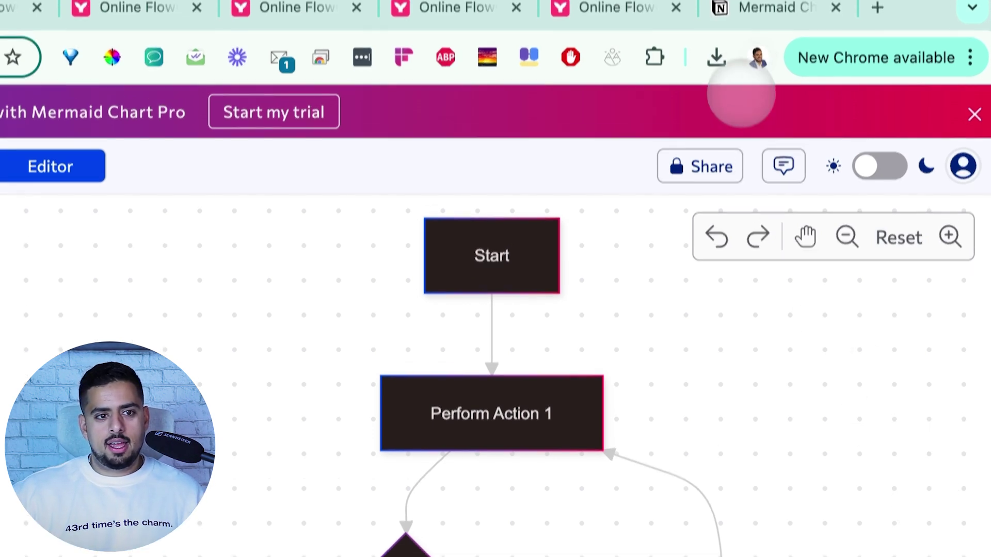
{"action": "scroll", "coordinate": [416, 457], "scroll_direction": "down", "scroll_amount": 5}
{"action": "left_click_drag", "start_coordinate": [546, 332], "coordinate": [235, 131]}
{"action": "left_click_drag", "start_coordinate": [472, 210], "coordinate": [478, 185]}
{"action": "key", "text": "ctrl+c"}
{"action": "scroll", "coordinate": [496, 244], "scroll_direction": "up", "scroll_amount": 2}
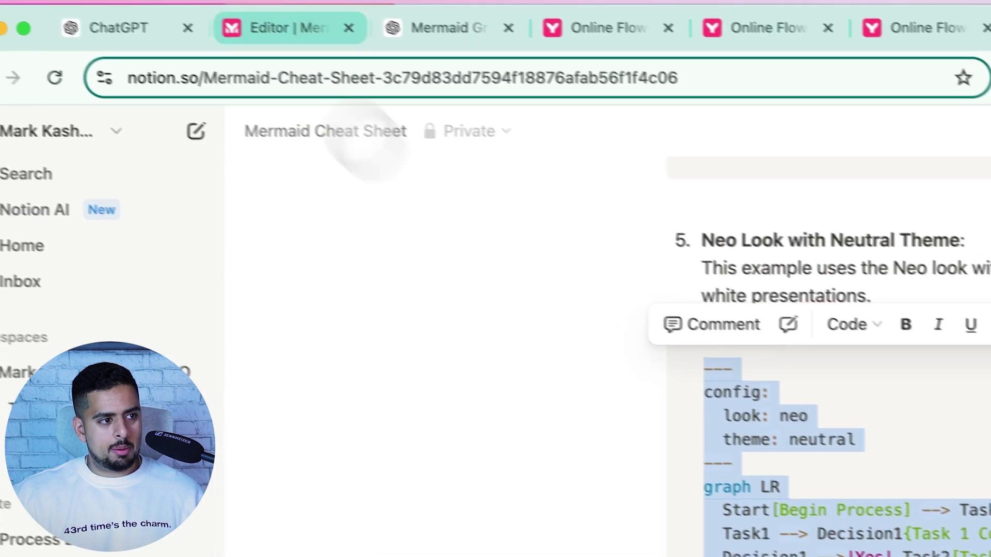
{"action": "left_click", "coordinate": [289, 27]}
{"action": "key", "text": "ctrl+a"}
{"action": "key", "text": "ctrl+v"}
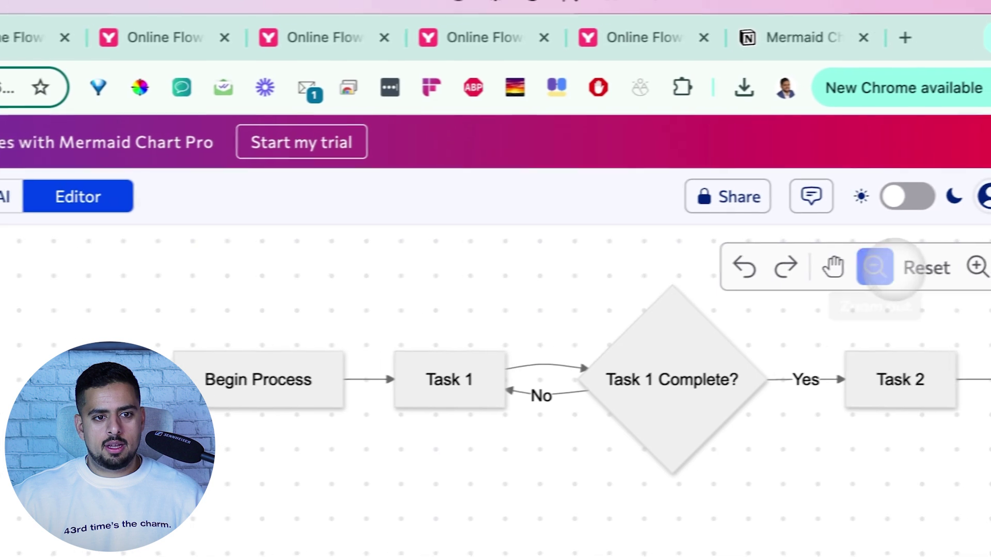
{"action": "left_click", "coordinate": [913, 273]}
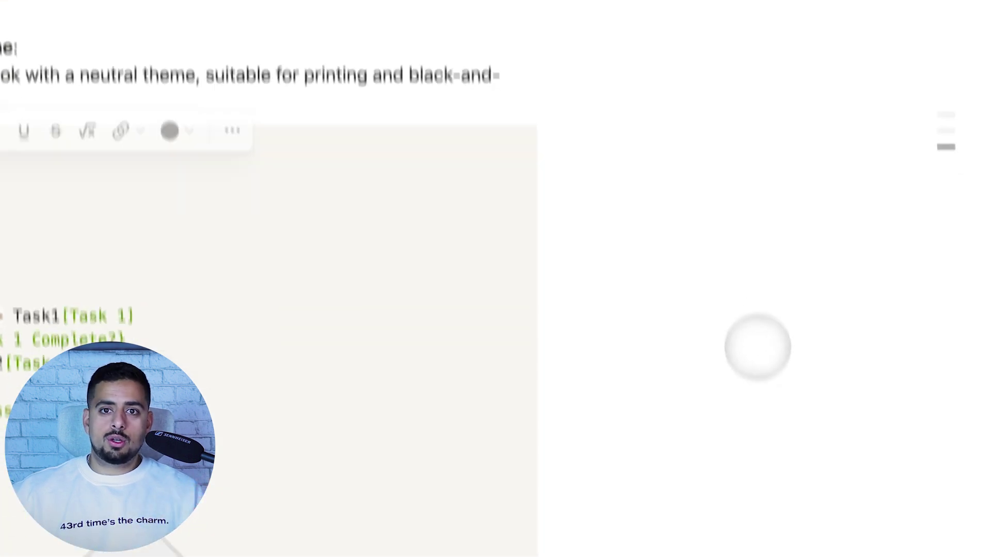
Step: Open the cheat sheet's 43 Mermaid Examples page in Notion and read its prompts, from Low Complexity Processes towards High Complexity Processes
{"action": "scroll", "coordinate": [757, 347], "scroll_direction": "down", "scroll_amount": 15}
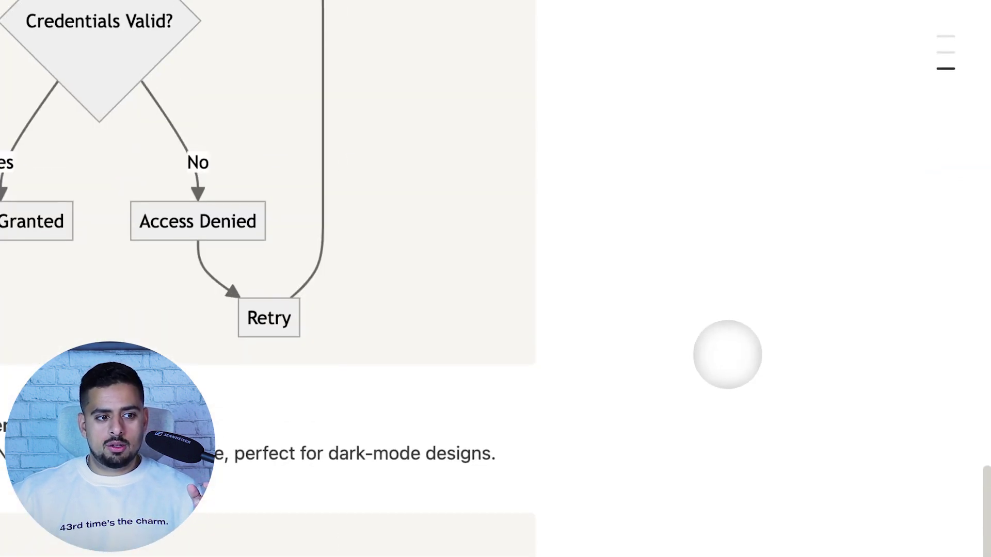
{"action": "scroll", "coordinate": [721, 359], "scroll_direction": "up", "scroll_amount": 20}
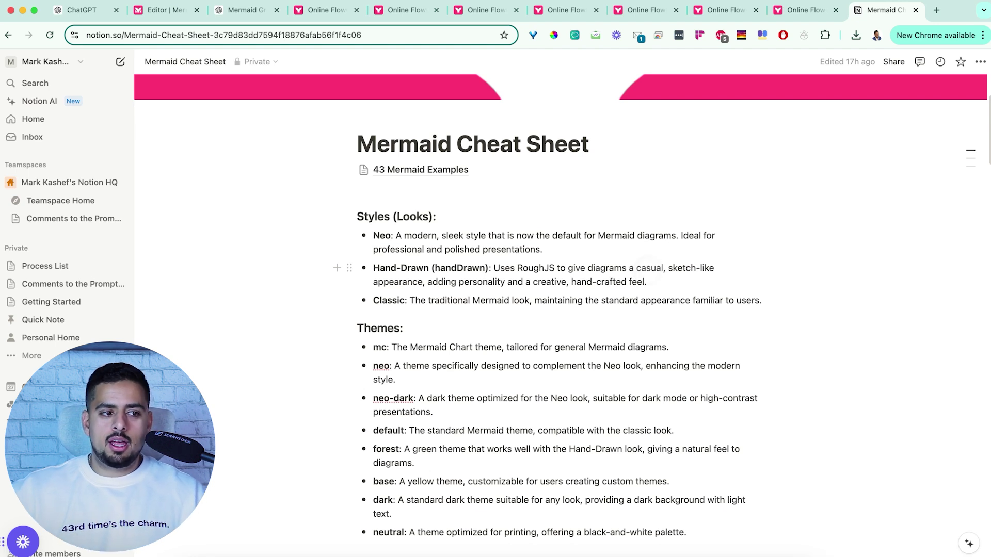
{"action": "left_click", "coordinate": [444, 171]}
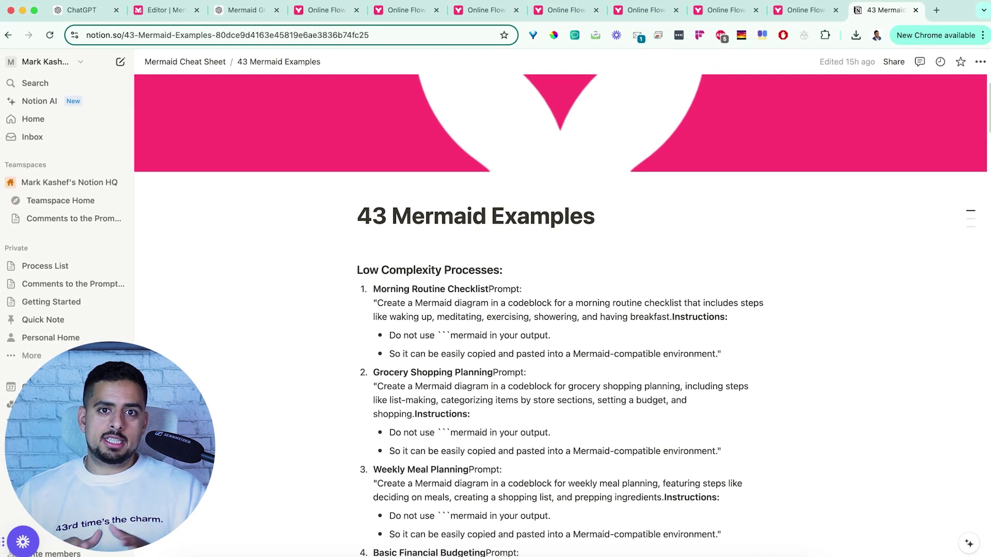
{"action": "scroll", "coordinate": [748, 266], "scroll_direction": "down", "scroll_amount": 20}
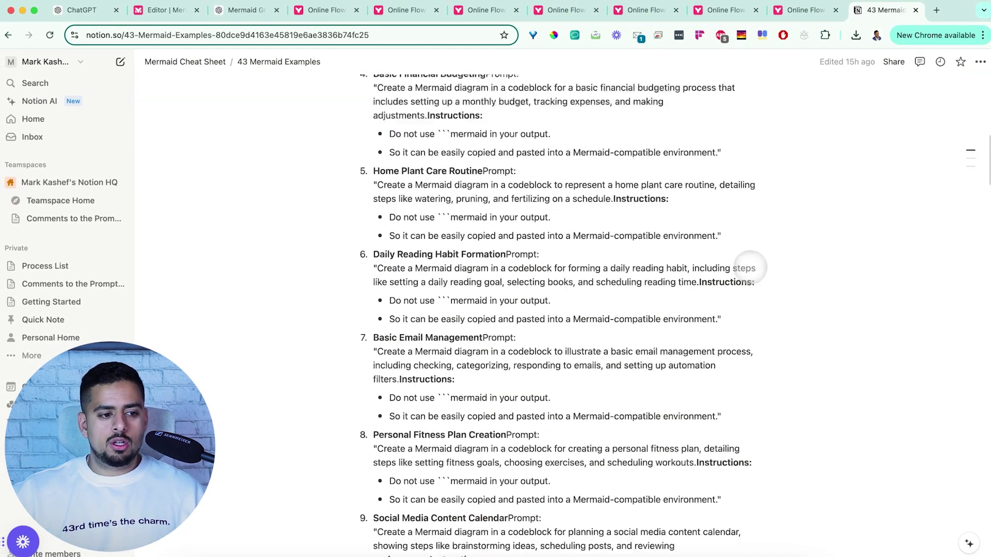
{"action": "scroll", "coordinate": [752, 304], "scroll_direction": "up", "scroll_amount": 4}
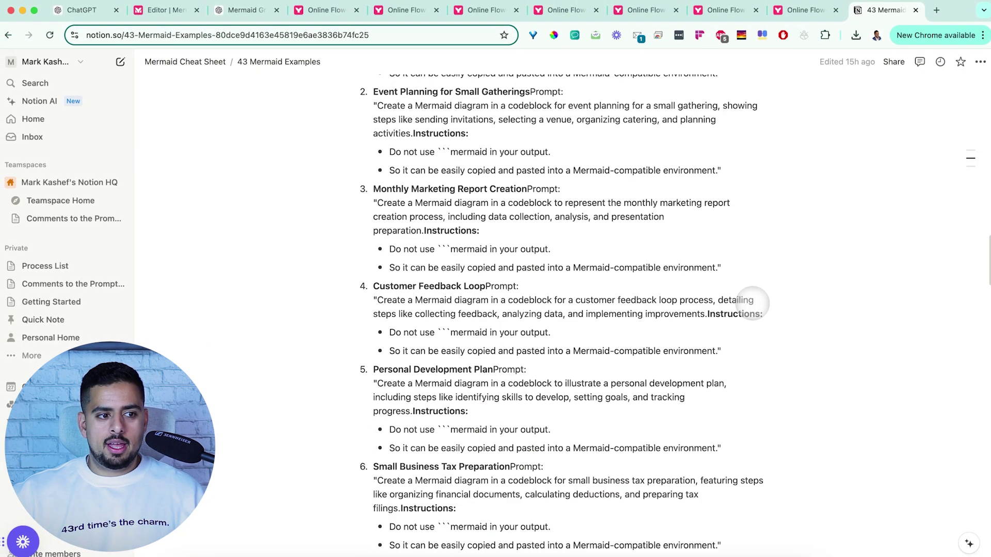
{"action": "scroll", "coordinate": [752, 303], "scroll_direction": "up", "scroll_amount": 2}
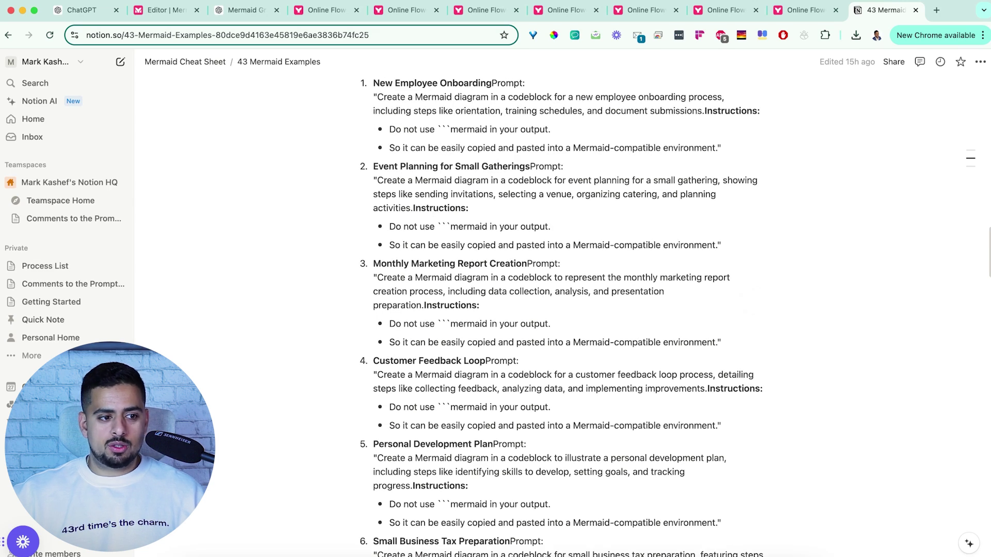
{"action": "scroll", "coordinate": [753, 303], "scroll_direction": "down", "scroll_amount": 3}
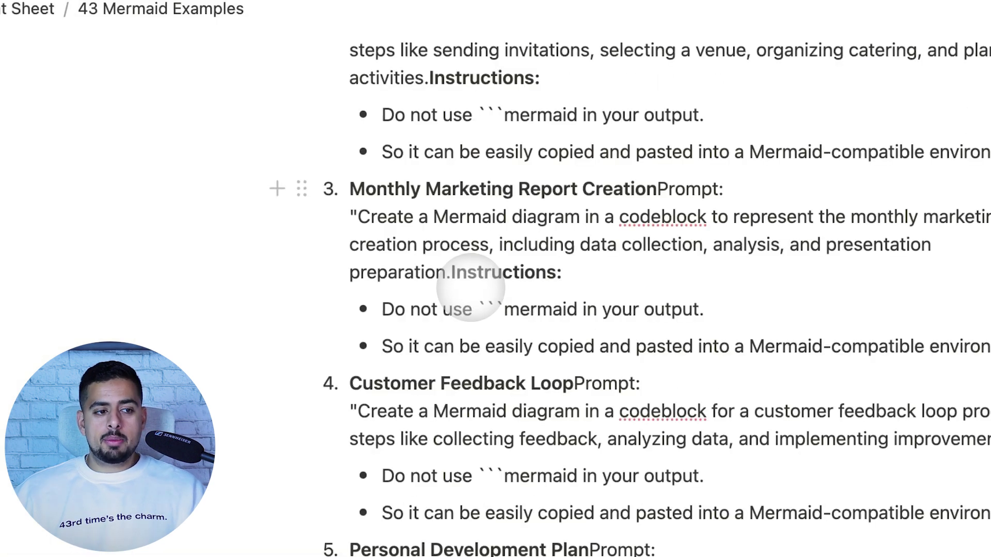
{"action": "scroll", "coordinate": [558, 299], "scroll_direction": "down", "scroll_amount": 12}
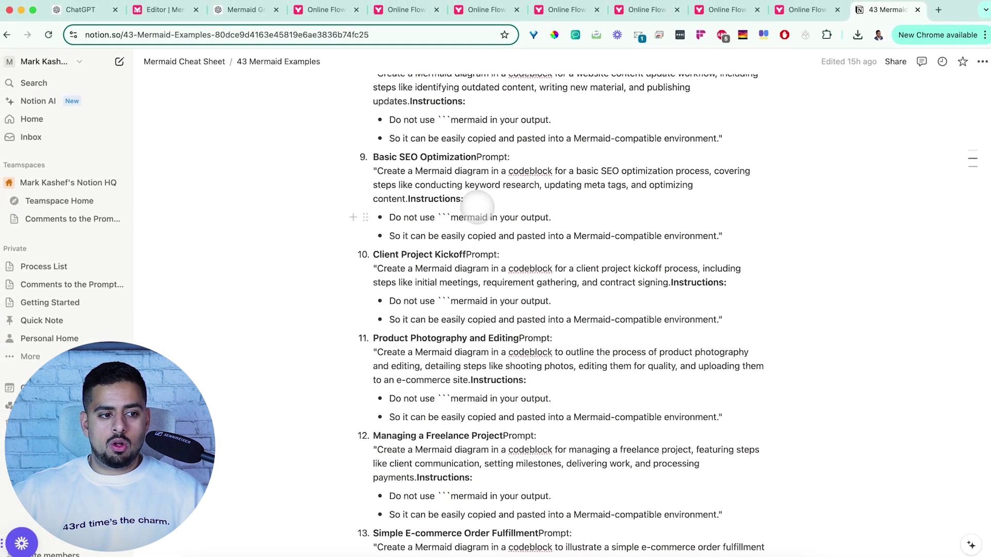
{"action": "scroll", "coordinate": [477, 207], "scroll_direction": "down", "scroll_amount": 10}
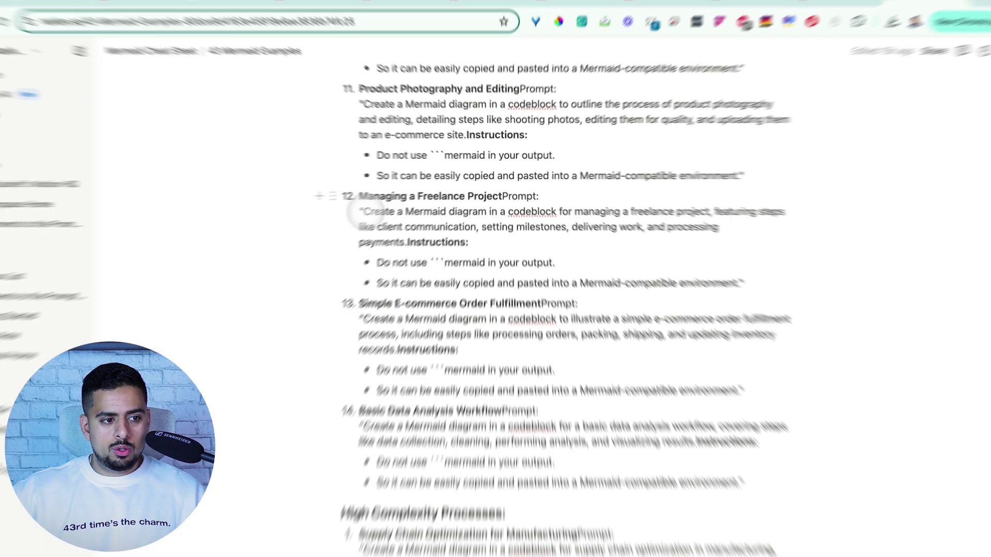
Step: Copy the "Managing a Freelance Project" prompt with its instructions and submit it to ChatGPT
{"action": "left_click_drag", "start_coordinate": [377, 207], "coordinate": [702, 272]}
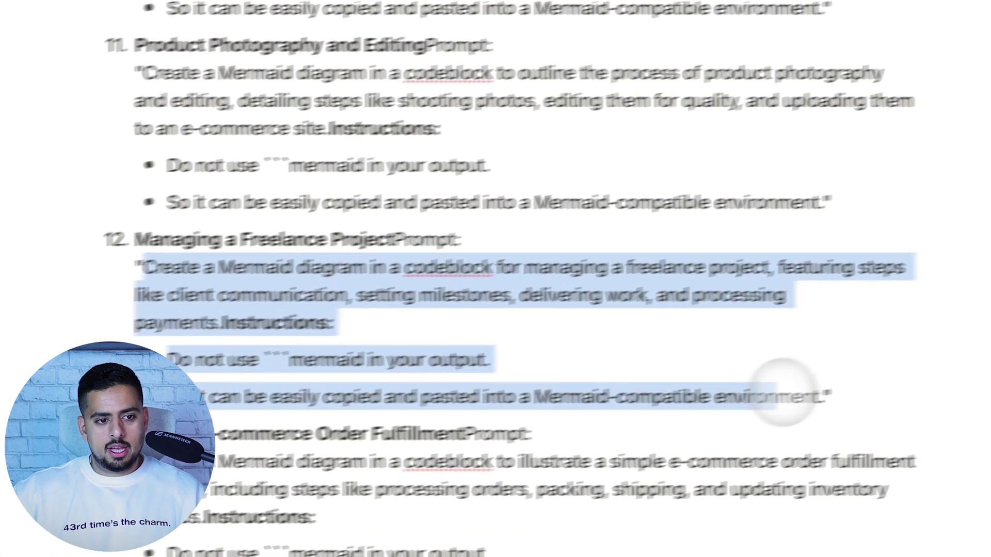
{"action": "left_click_drag", "start_coordinate": [782, 394], "coordinate": [785, 395]}
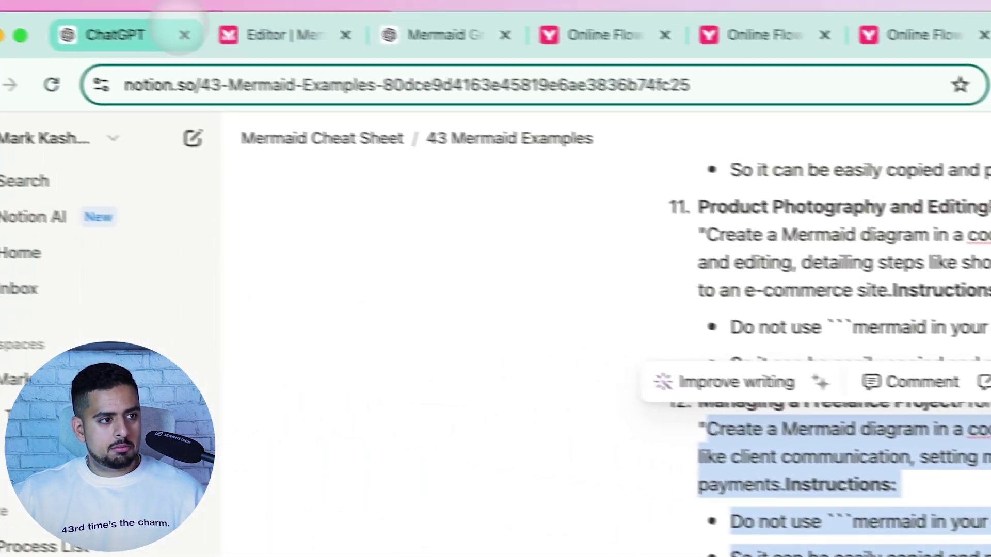
{"action": "left_click", "coordinate": [110, 33]}
{"action": "left_click", "coordinate": [389, 168]}
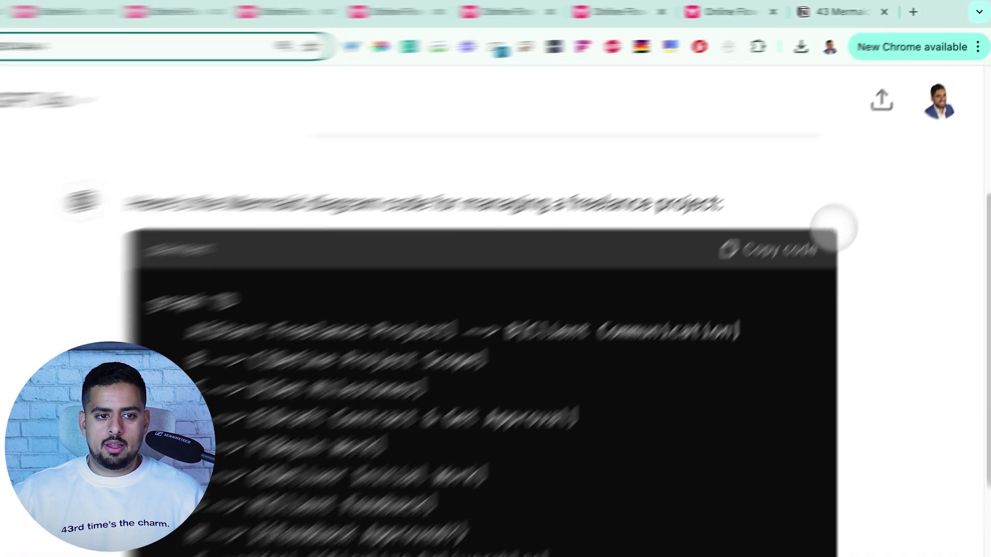
Step: Copy ChatGPT's freelance project diagram code, paste it into the Mermaid Chart editor and reset the diagram view
{"action": "left_click", "coordinate": [834, 161]}
{"action": "left_click", "coordinate": [160, 10]}
{"action": "left_click", "coordinate": [881, 272]}
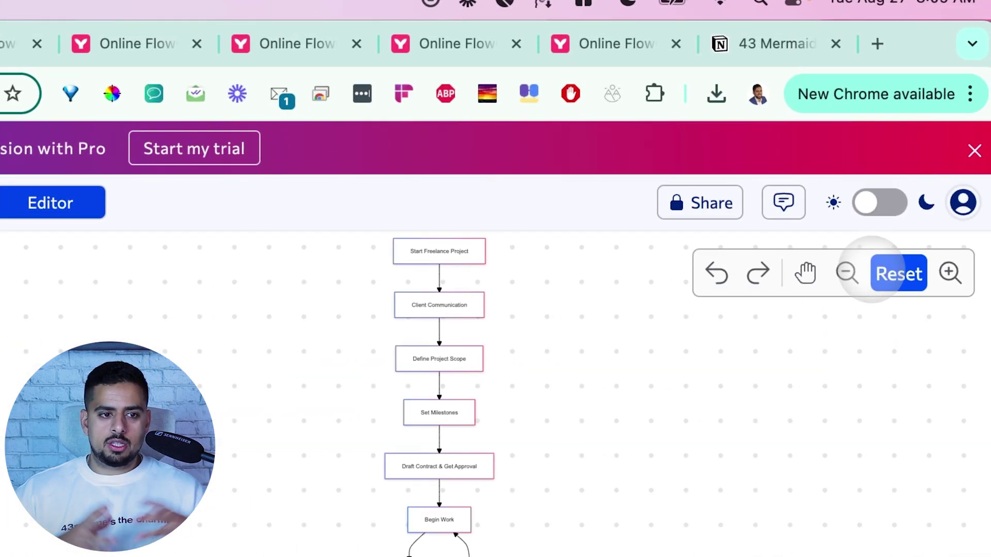
Step: Return to the 43 Mermaid Examples page in Notion and clear the text selection
{"action": "left_click", "coordinate": [775, 43]}
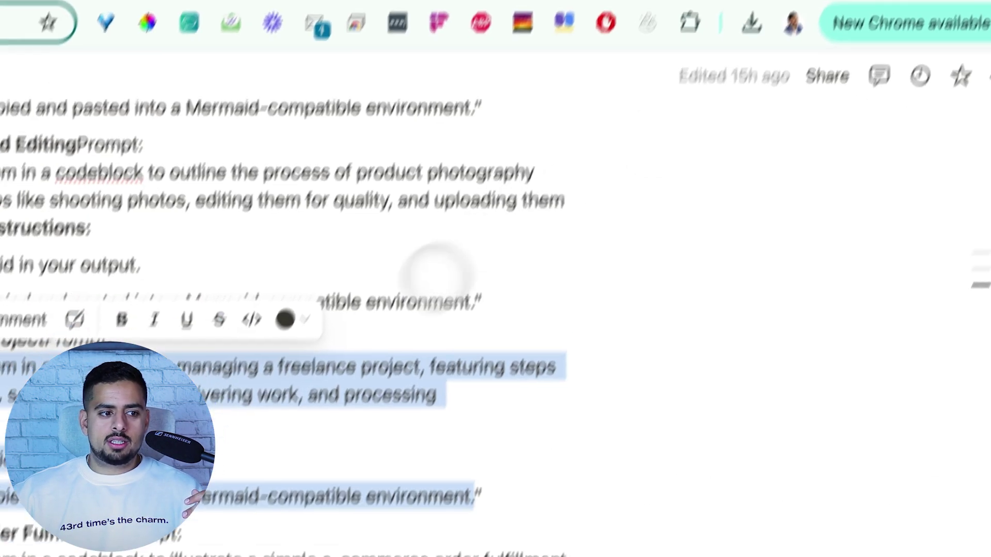
{"action": "left_click", "coordinate": [594, 467]}
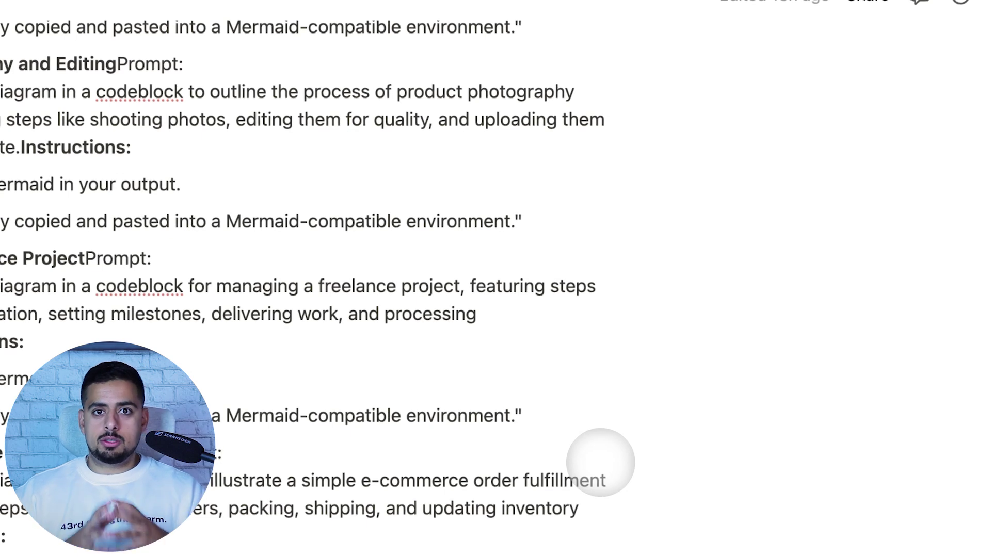